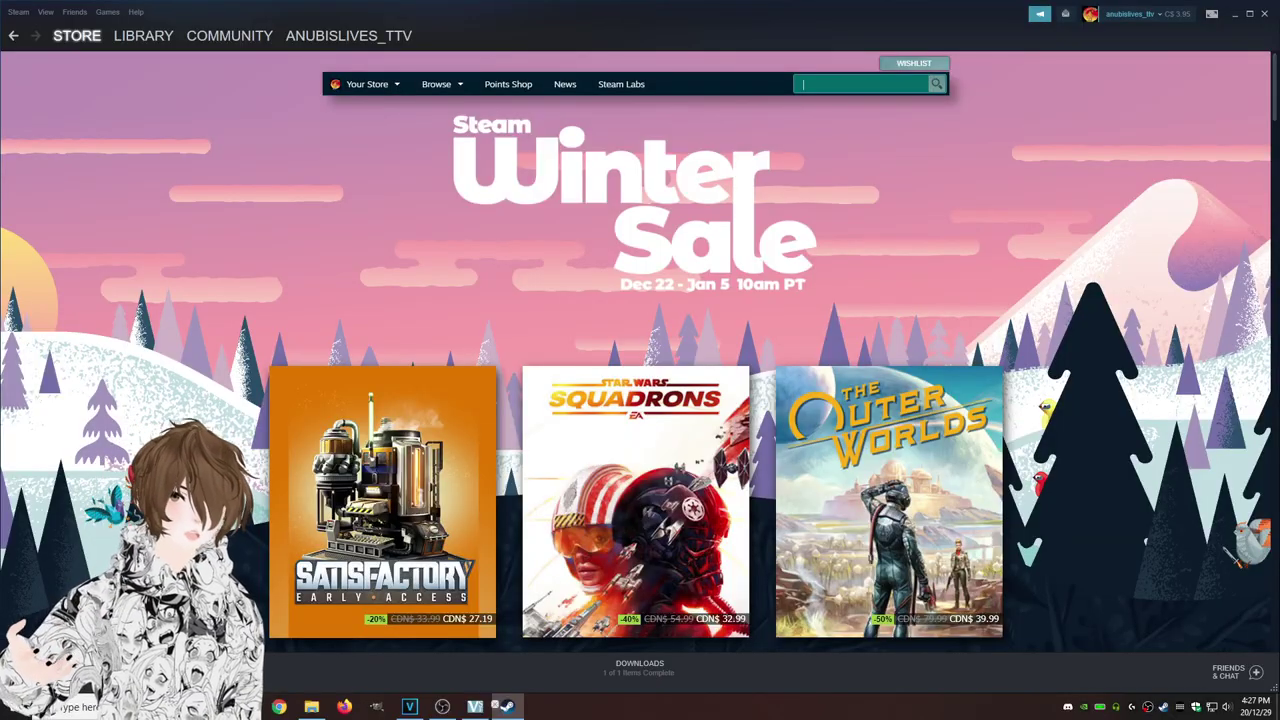
Search the Steam store for wakaru, open the Wakaru ver. beta page and review its description.
text(wa)
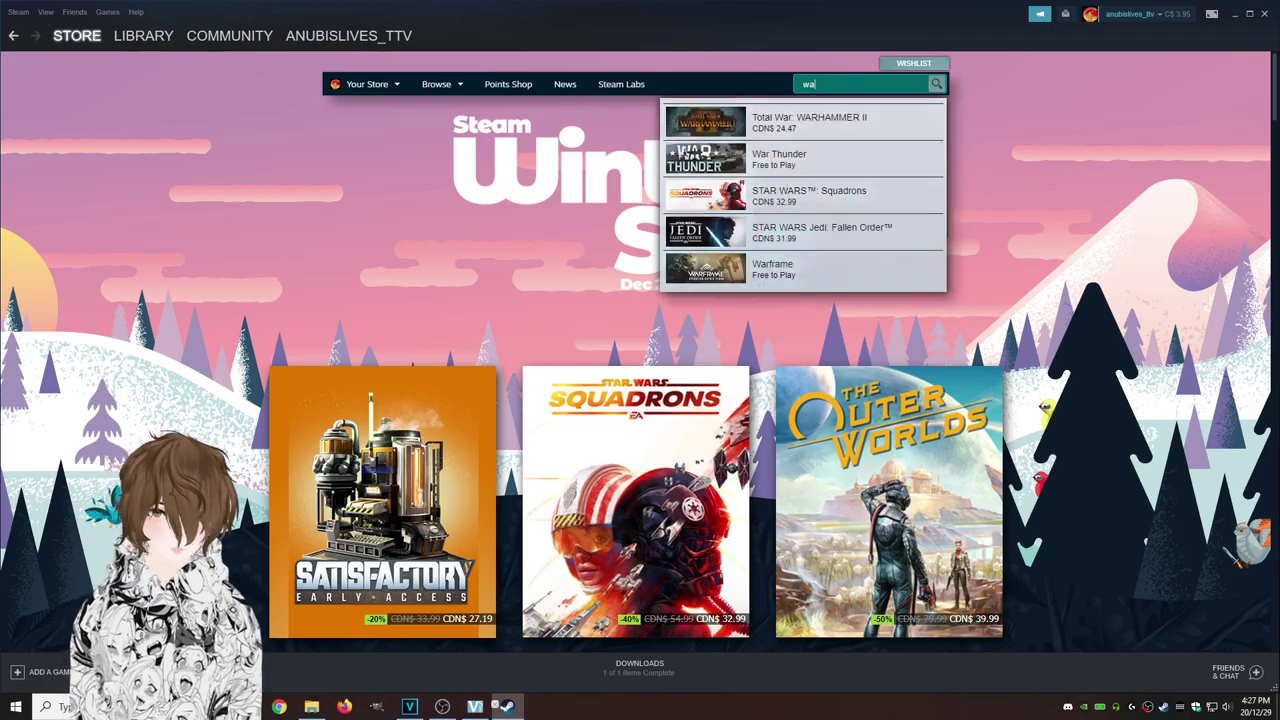
text(karu)
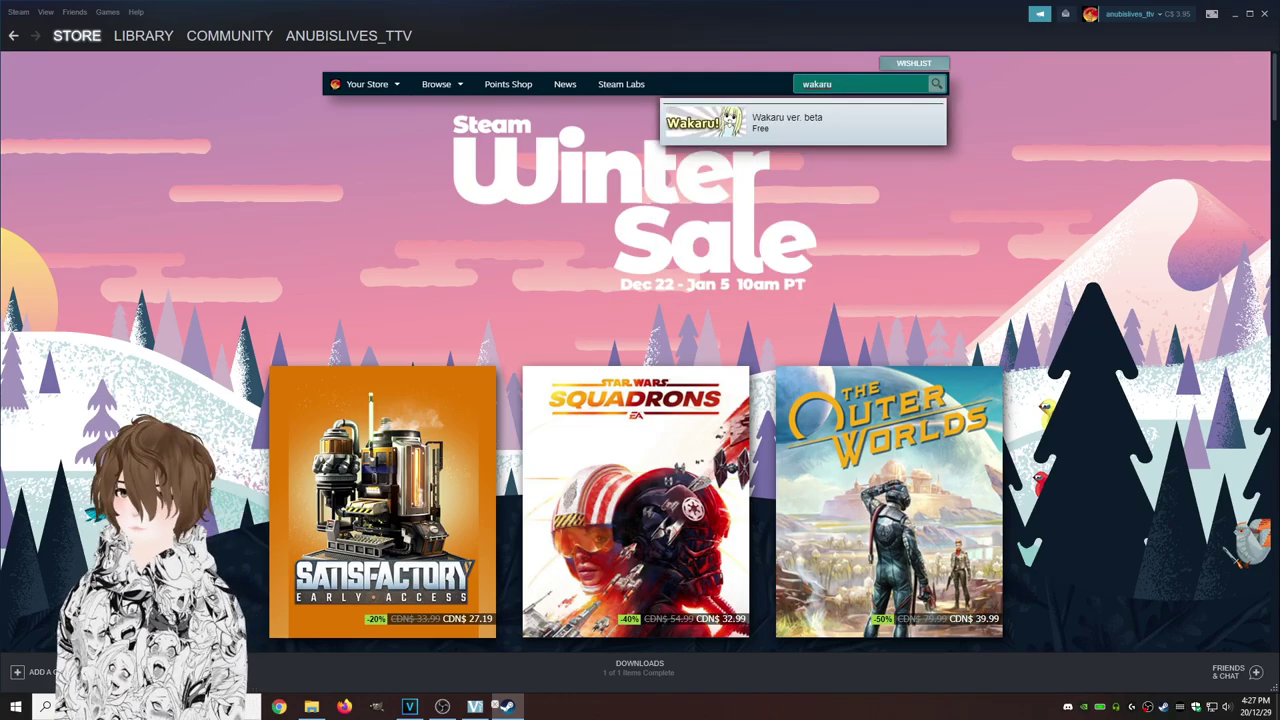
click(803, 122)
scroll(640, 352, down, 1)
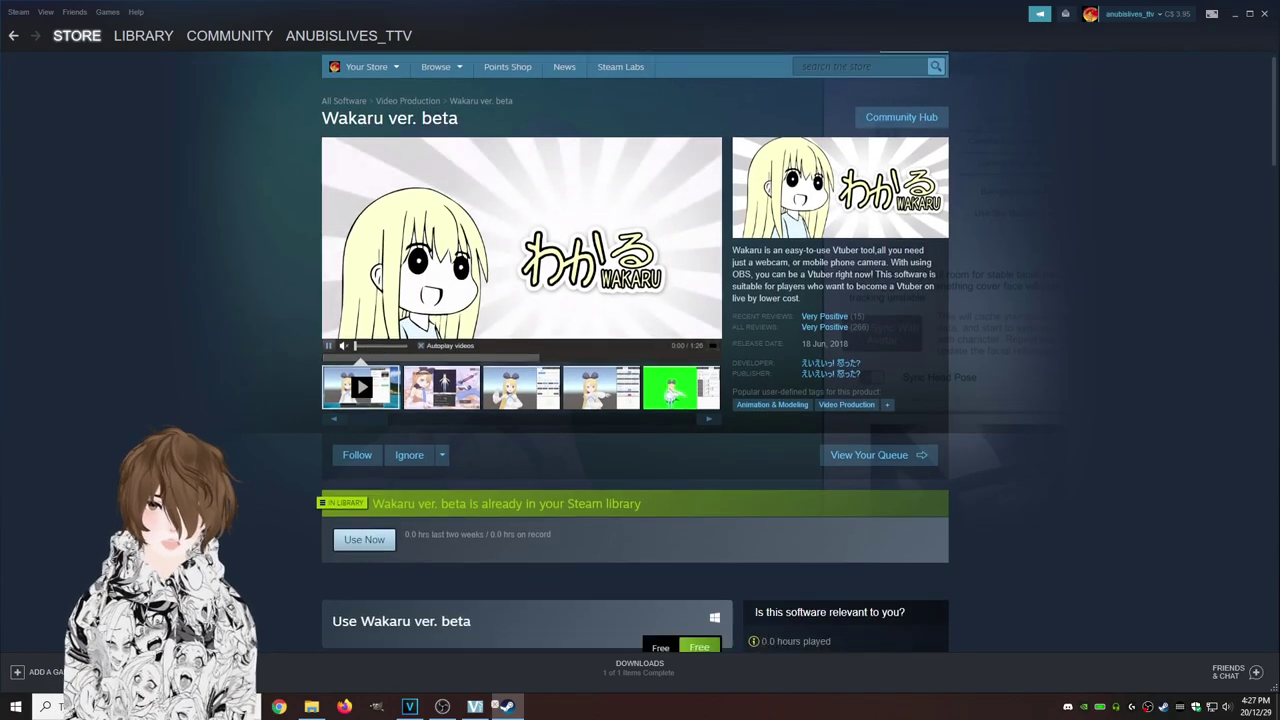
scroll(640, 350, down, 3)
scroll(640, 350, up, 1)
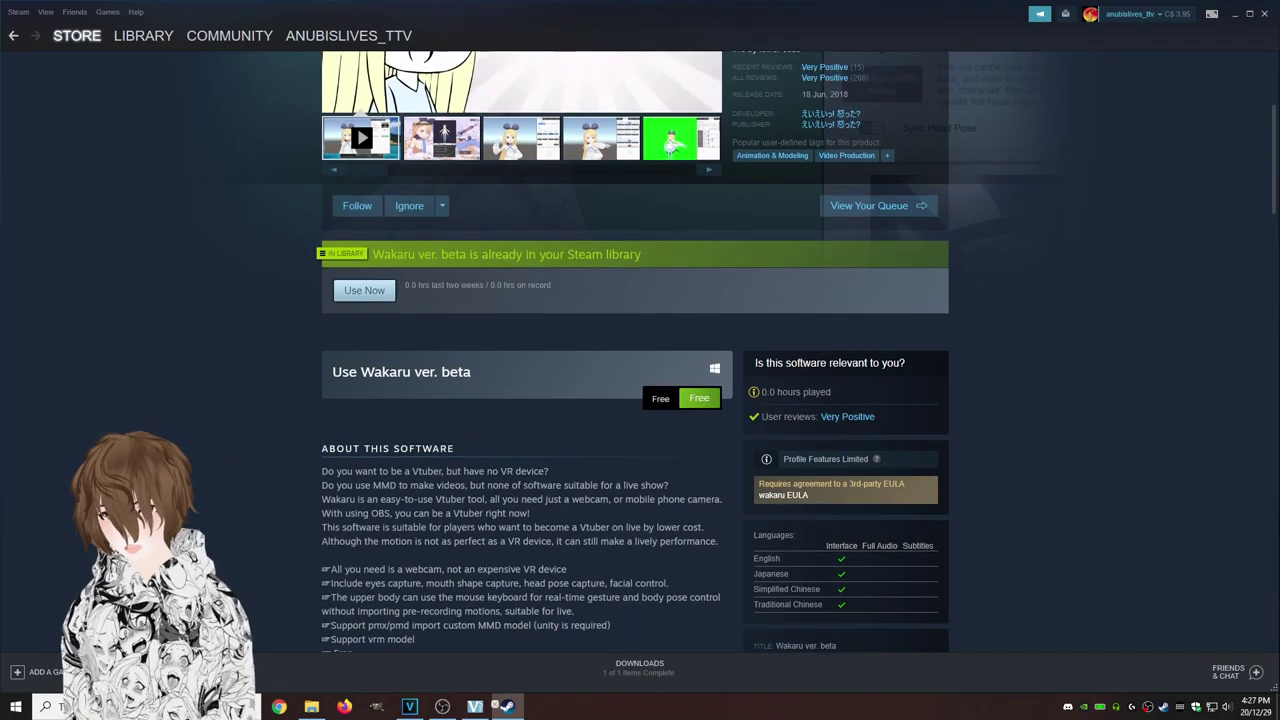
scroll(640, 350, up, 3)
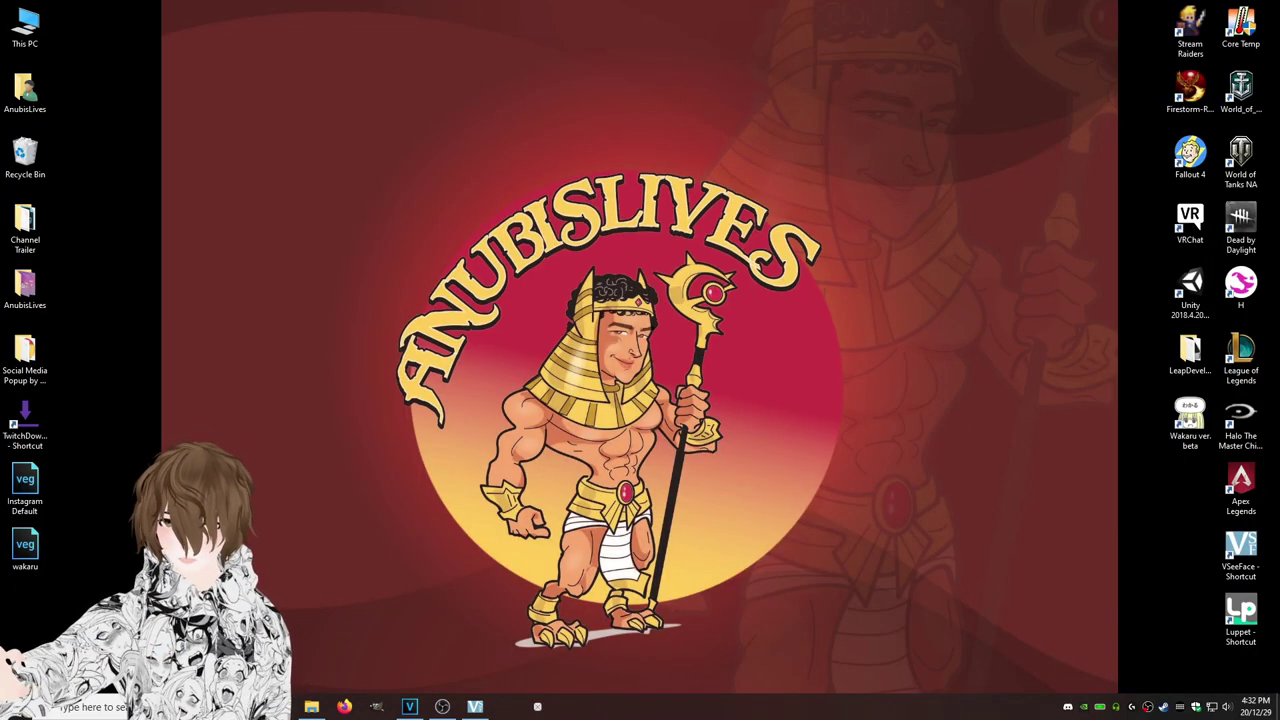
Launch Wakaru in its current display configuration, dismiss the terms, check the list of available avatars, and close the program.
double_click(1190, 425)
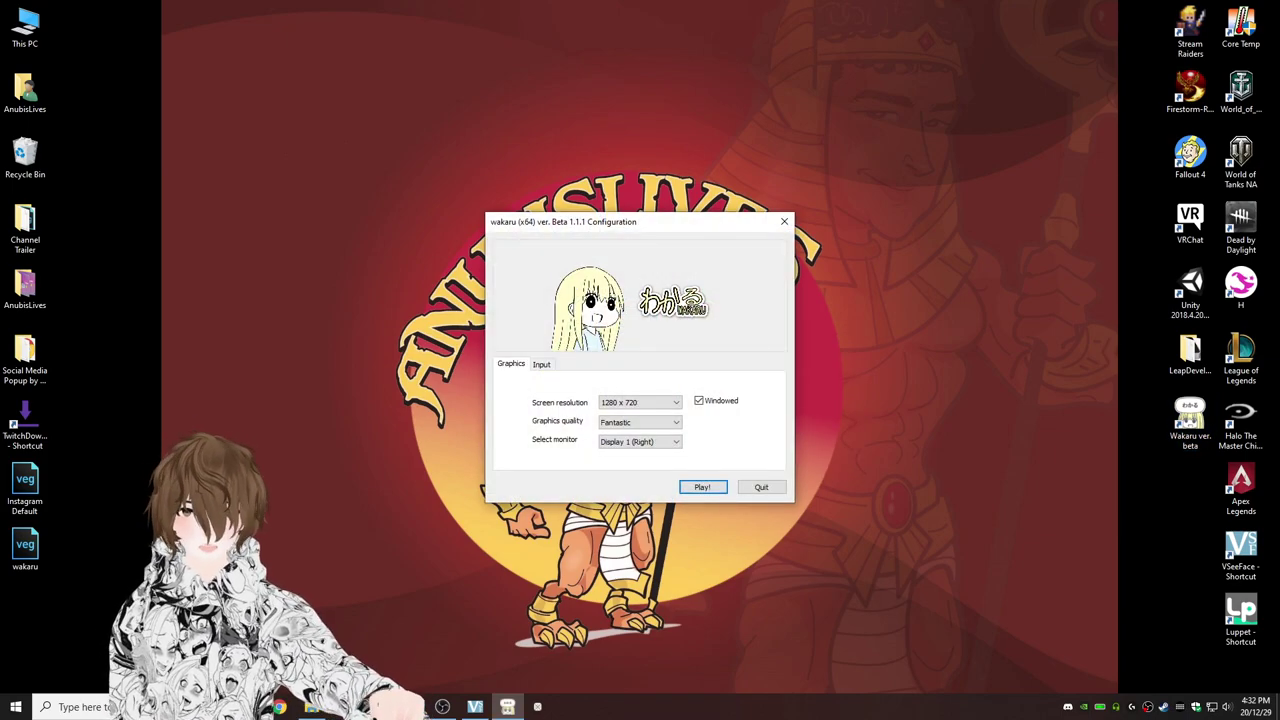
key(Tab)
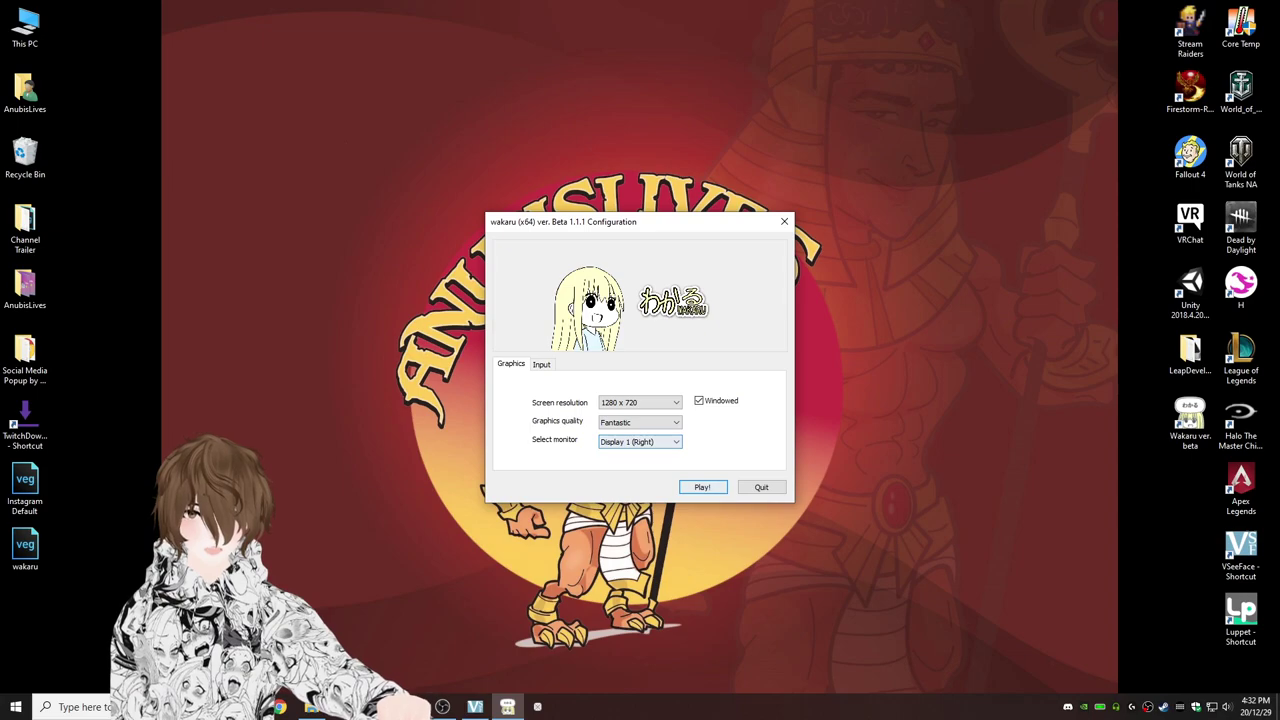
key(Return)
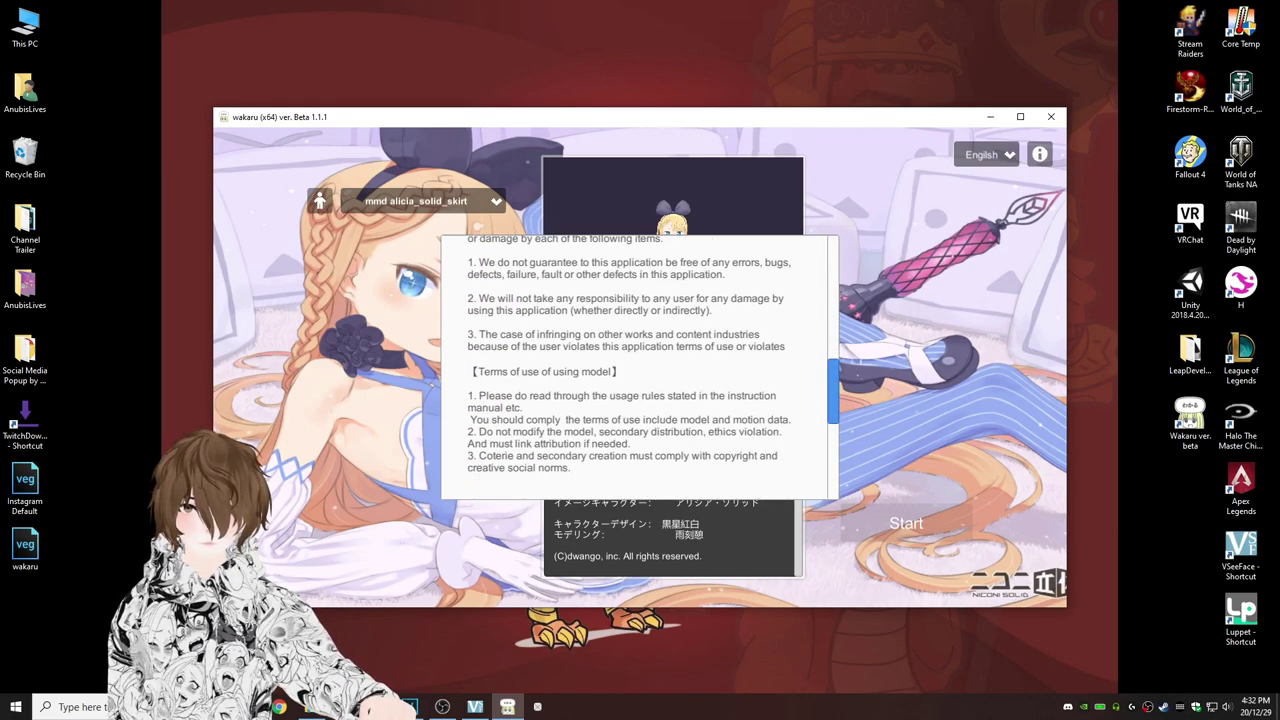
click(634, 367)
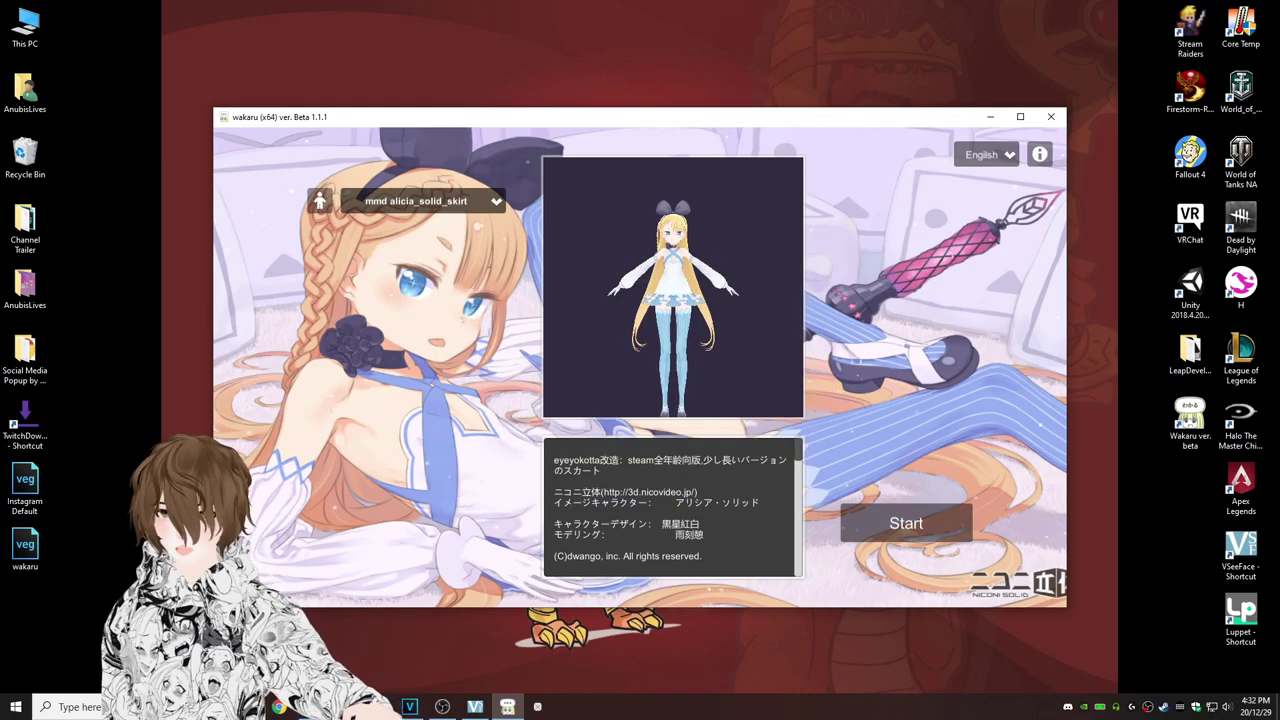
click(424, 201)
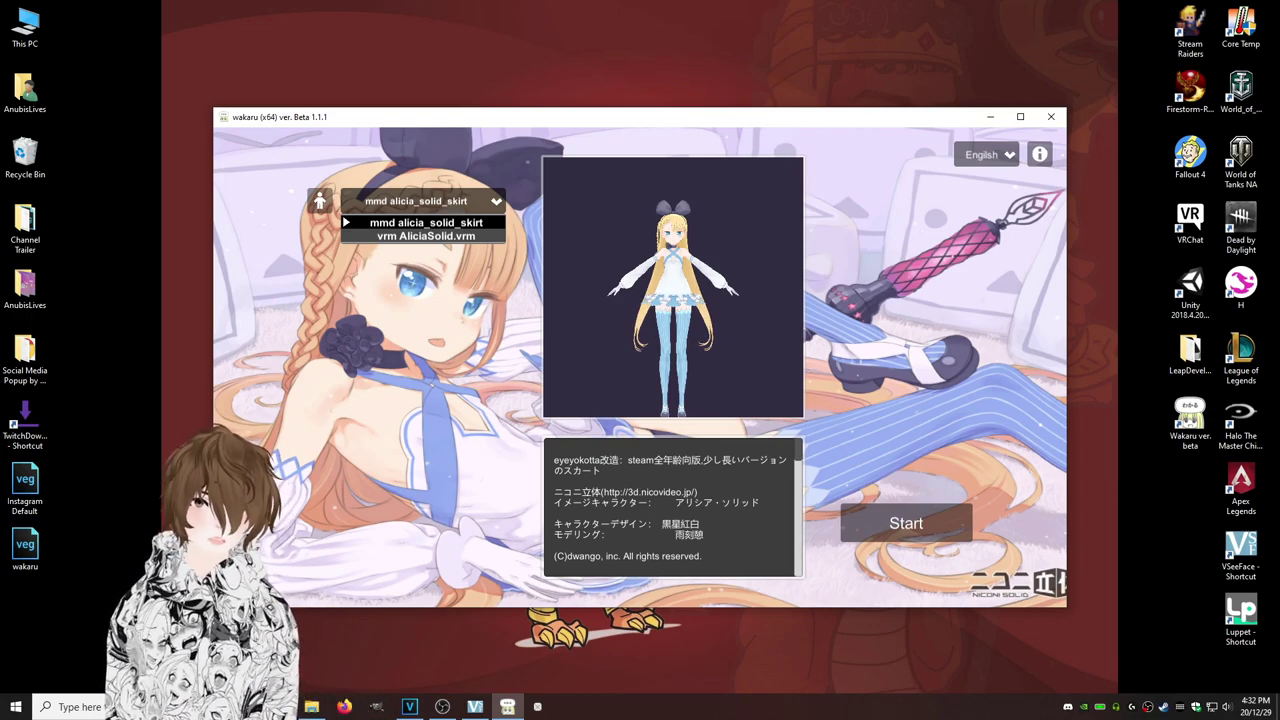
click(424, 201)
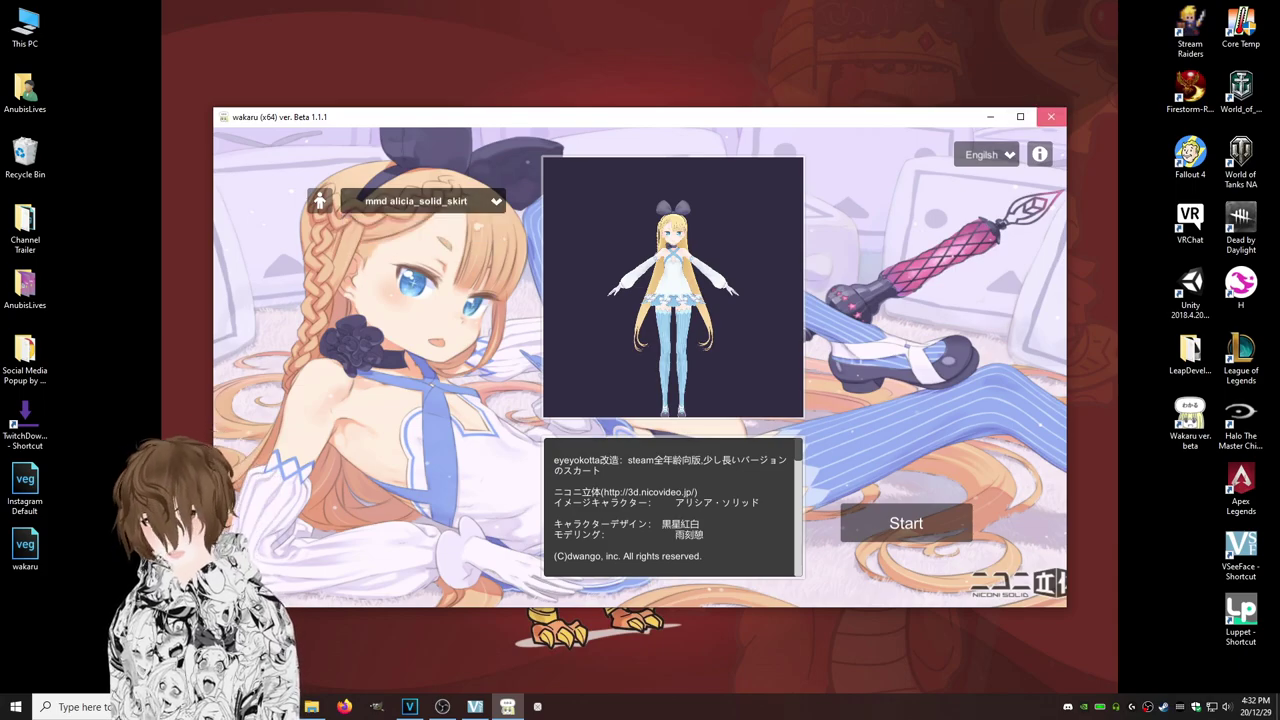
click(1050, 116)
Browse in File Explorer to the folder C:\Program Files (x86)\Steam\steamapps\common.
double_click(25, 28)
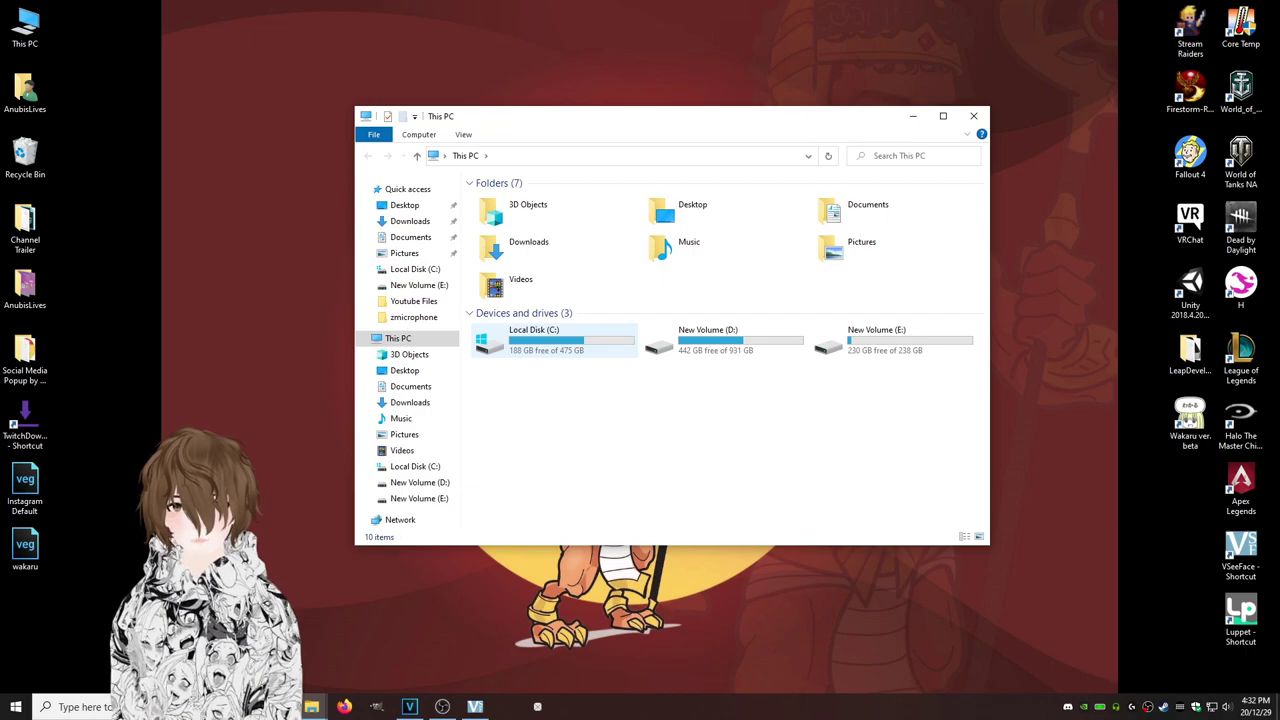
double_click(545, 340)
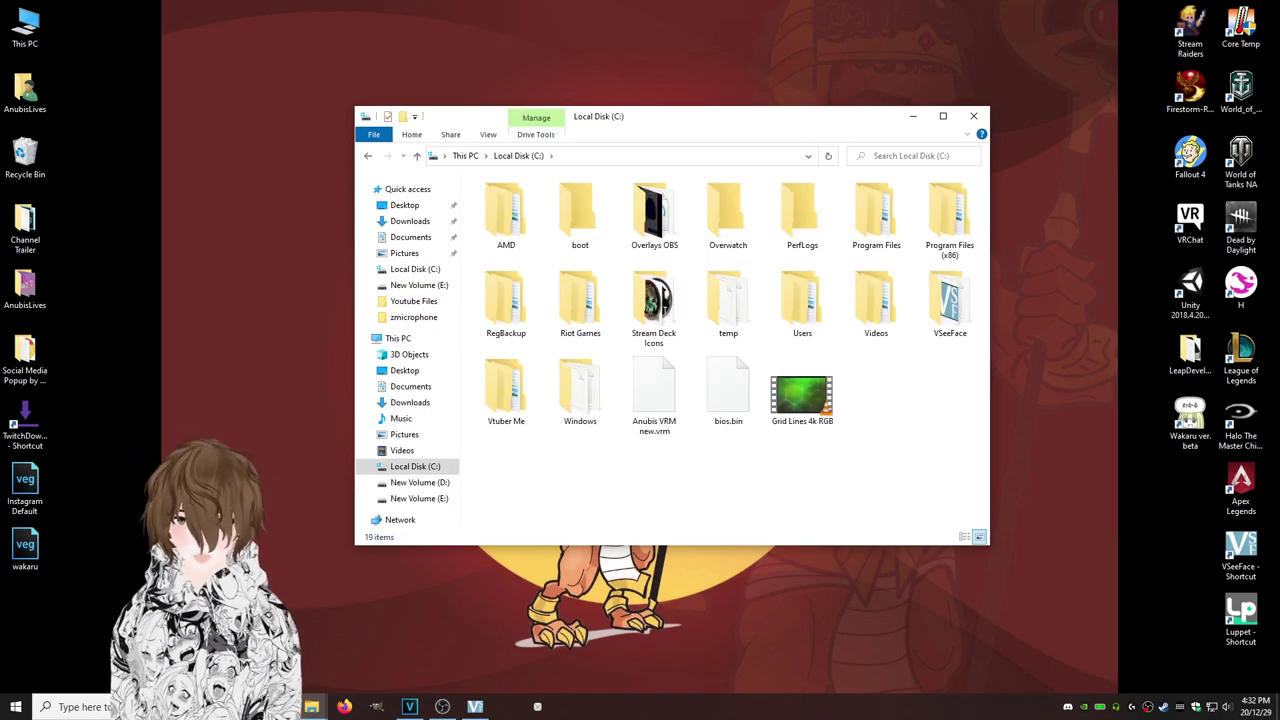
double_click(949, 215)
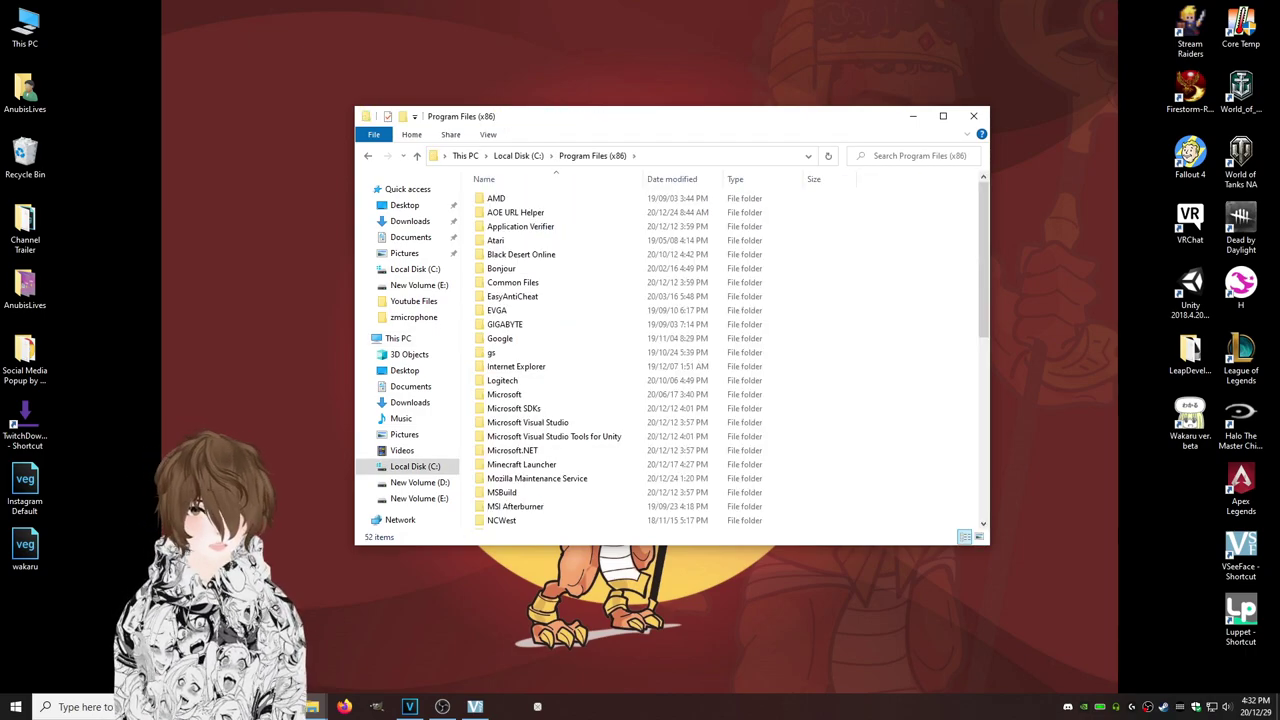
scroll(660, 360, down, 10)
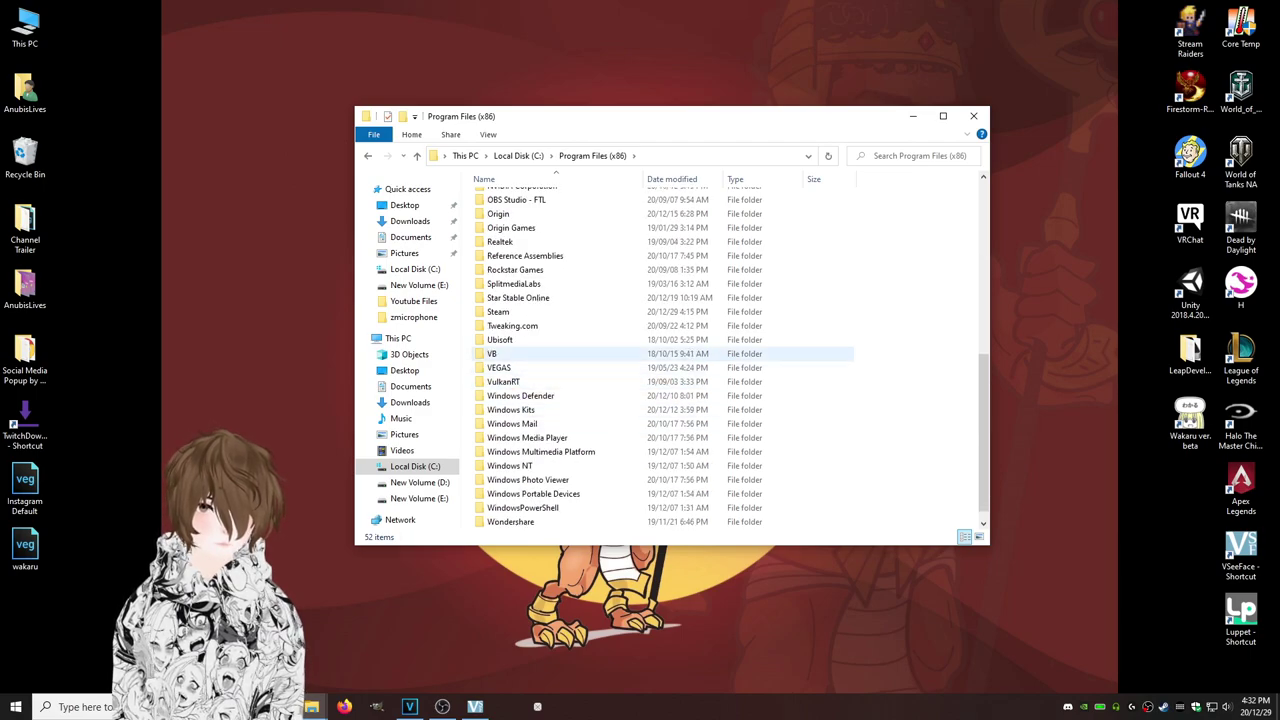
double_click(498, 311)
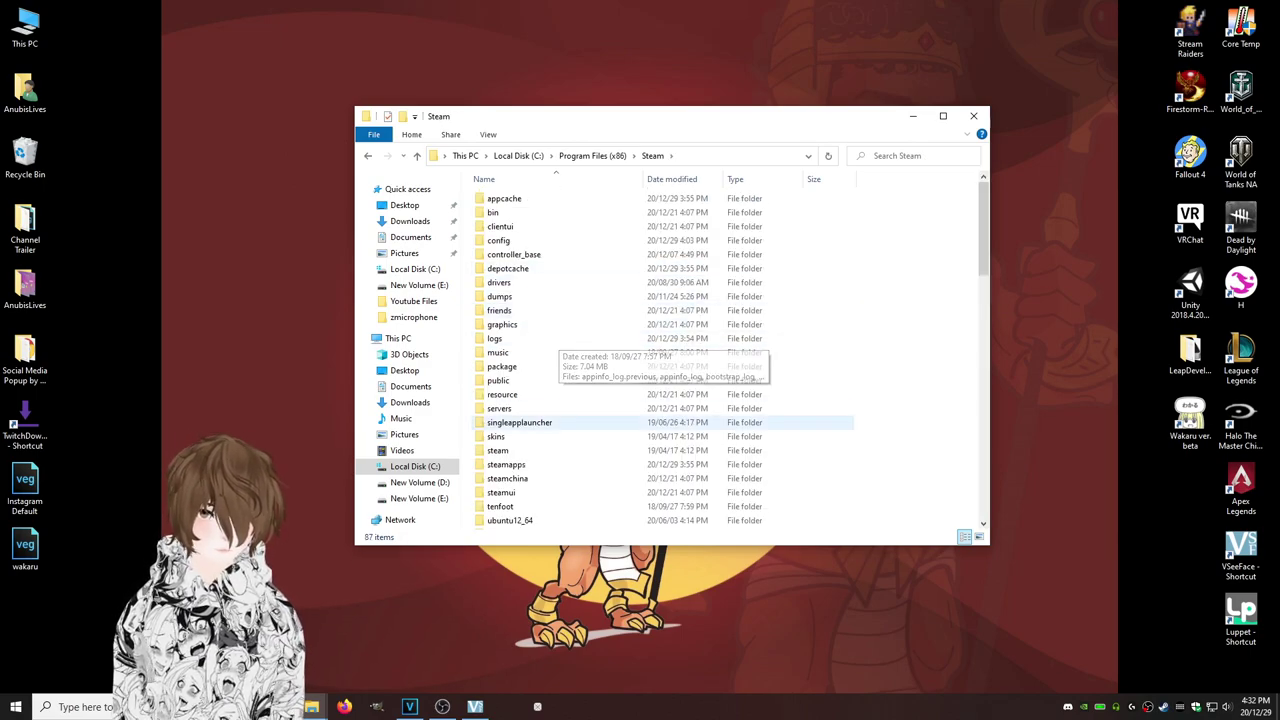
double_click(506, 464)
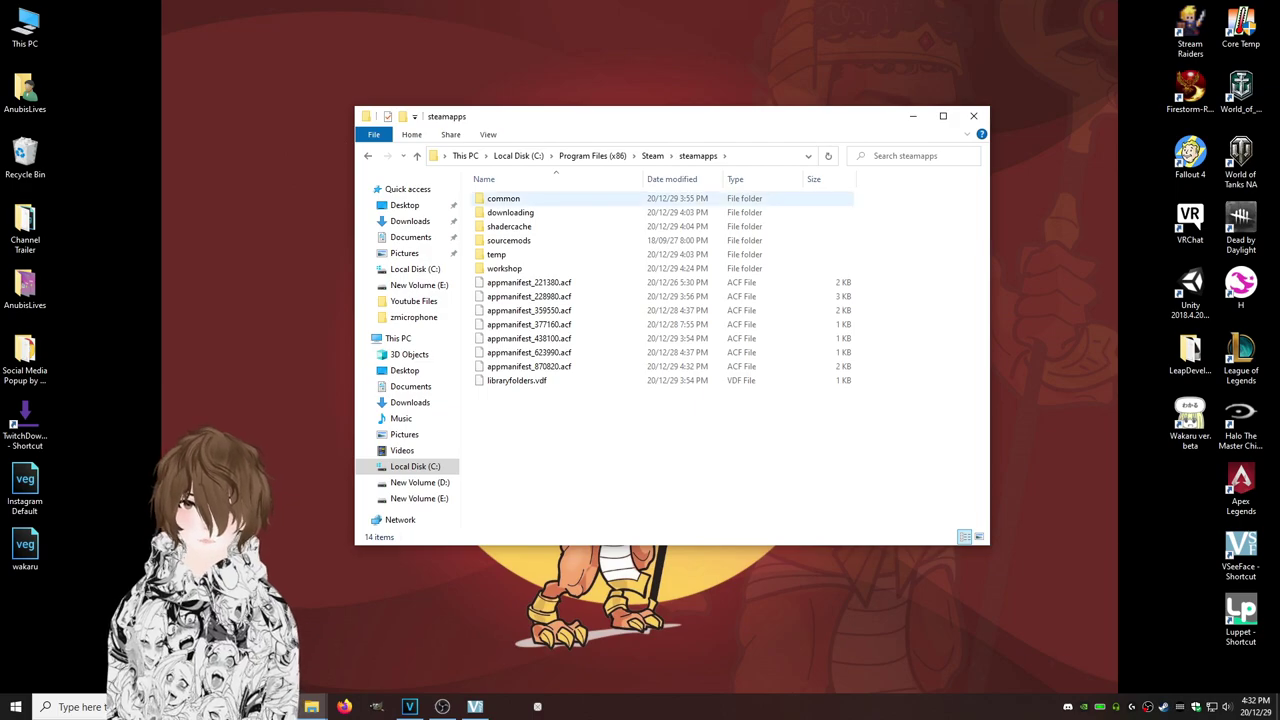
double_click(503, 198)
Paste the Anubis VRM new.vrm model file into the VRM subfolder of wakaru's Models folder.
click(499, 380)
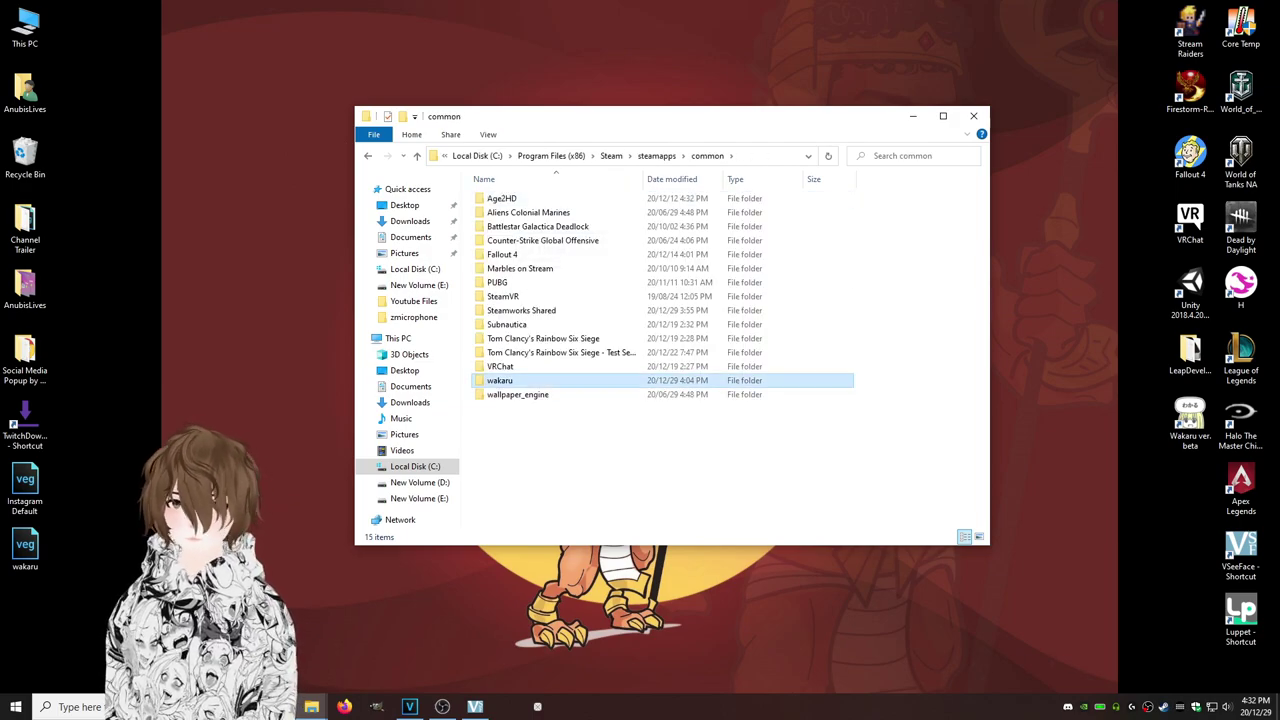
double_click(499, 380)
double_click(497, 198)
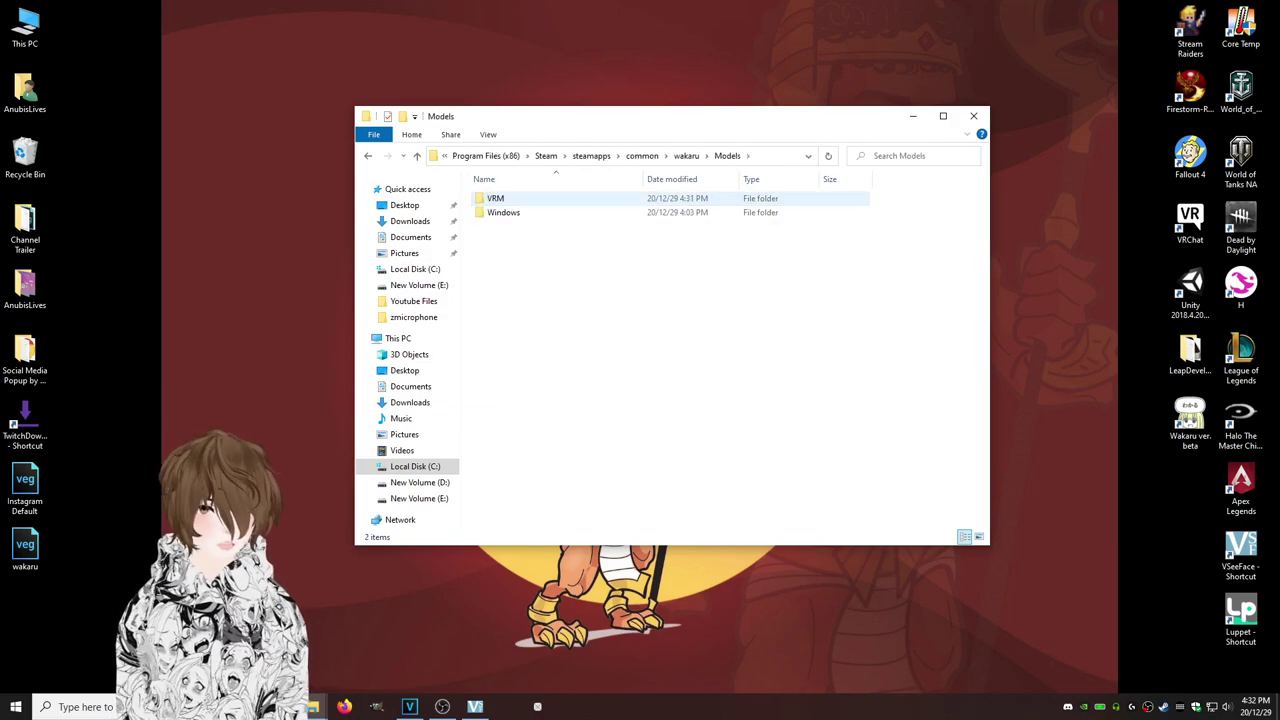
double_click(495, 198)
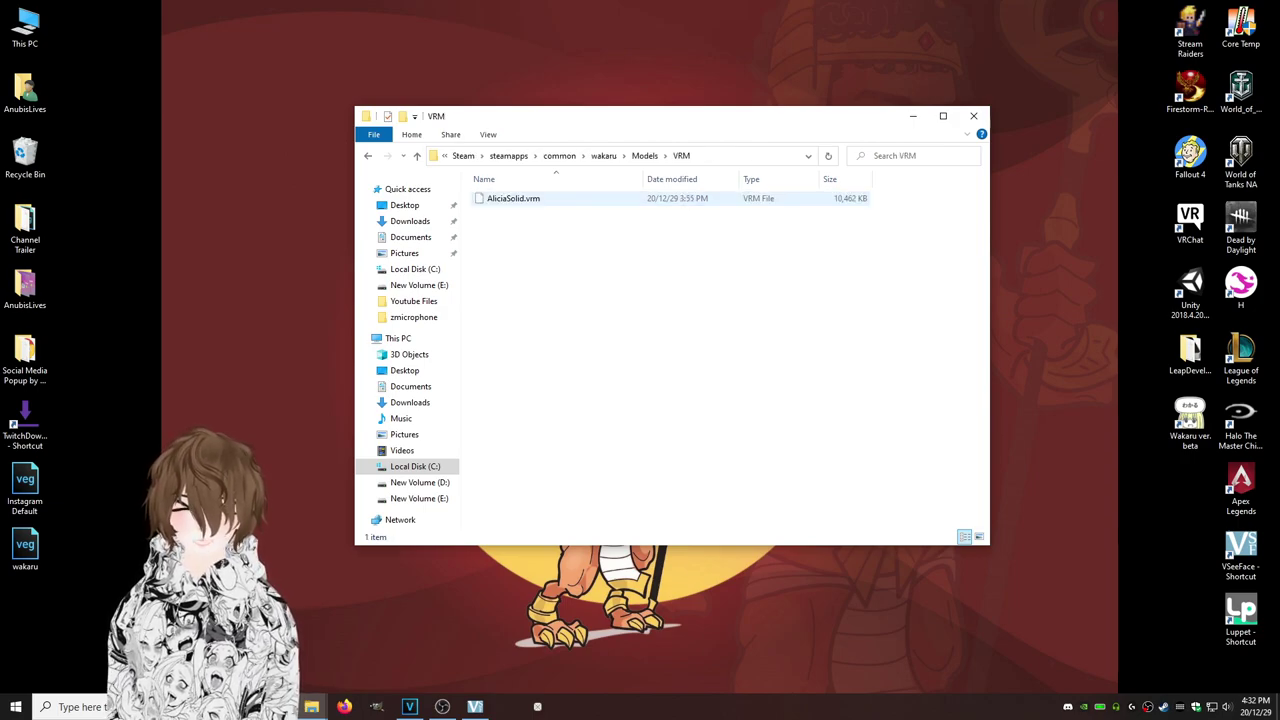
right_click(541, 261)
click(570, 354)
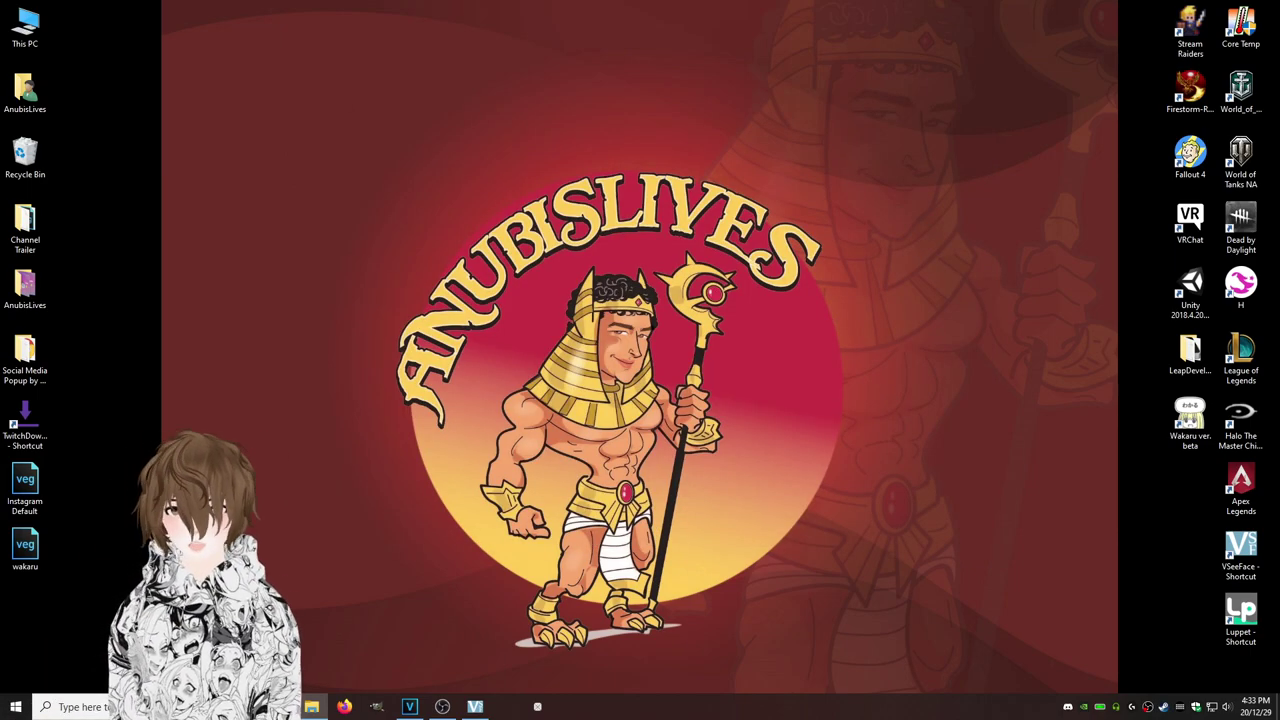
Relaunch Wakaru with the existing graphics configuration and dismiss the terms of use after scrolling through them.
double_click(1189, 420)
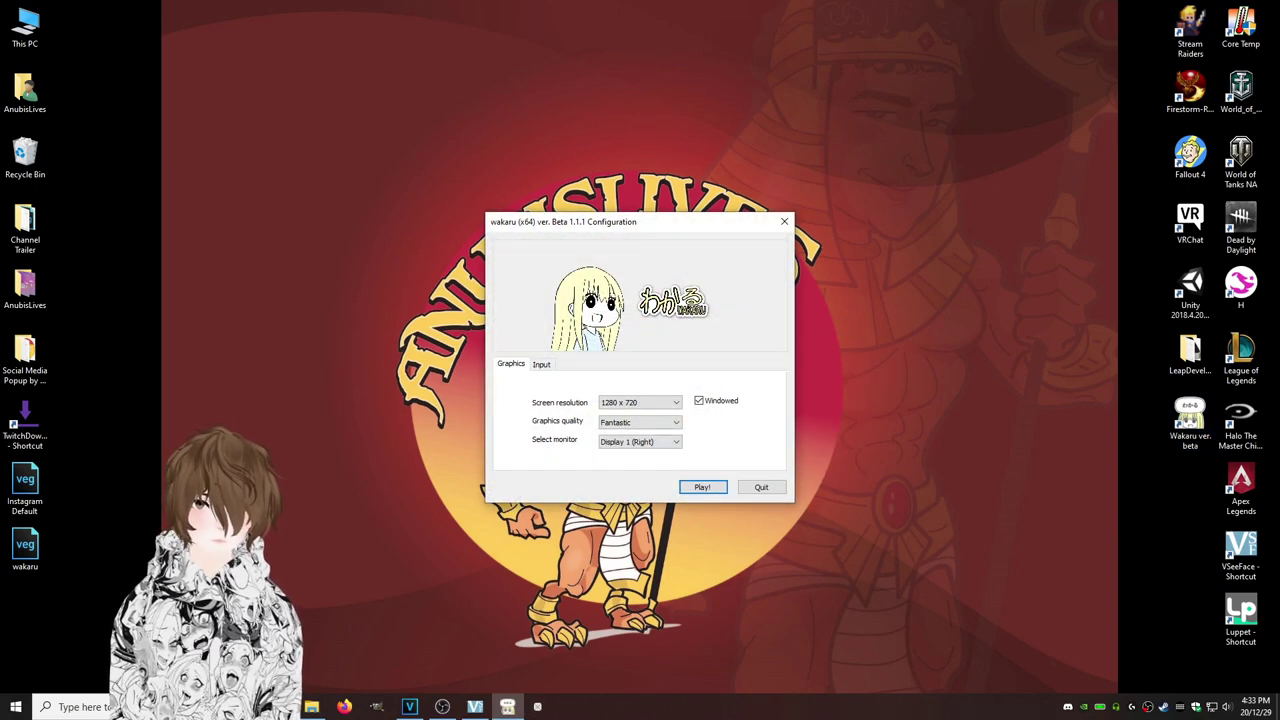
key(Return)
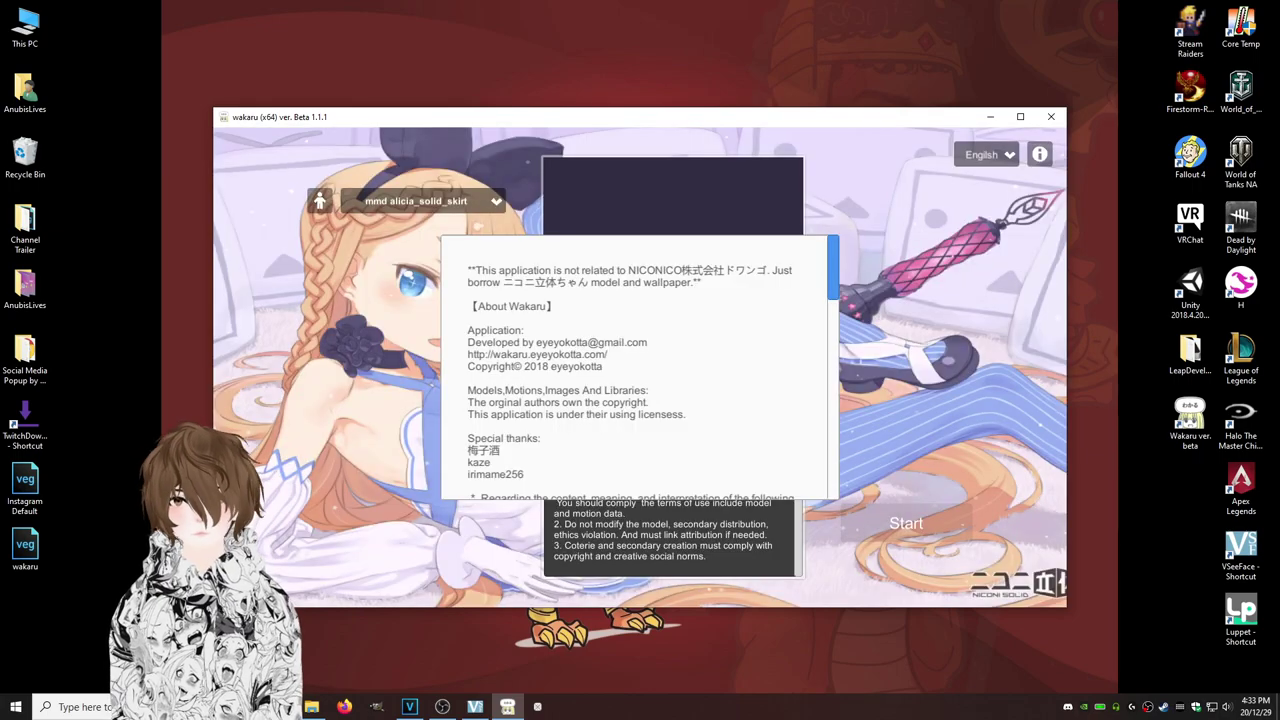
drag(833, 275, 833, 468)
click(634, 367)
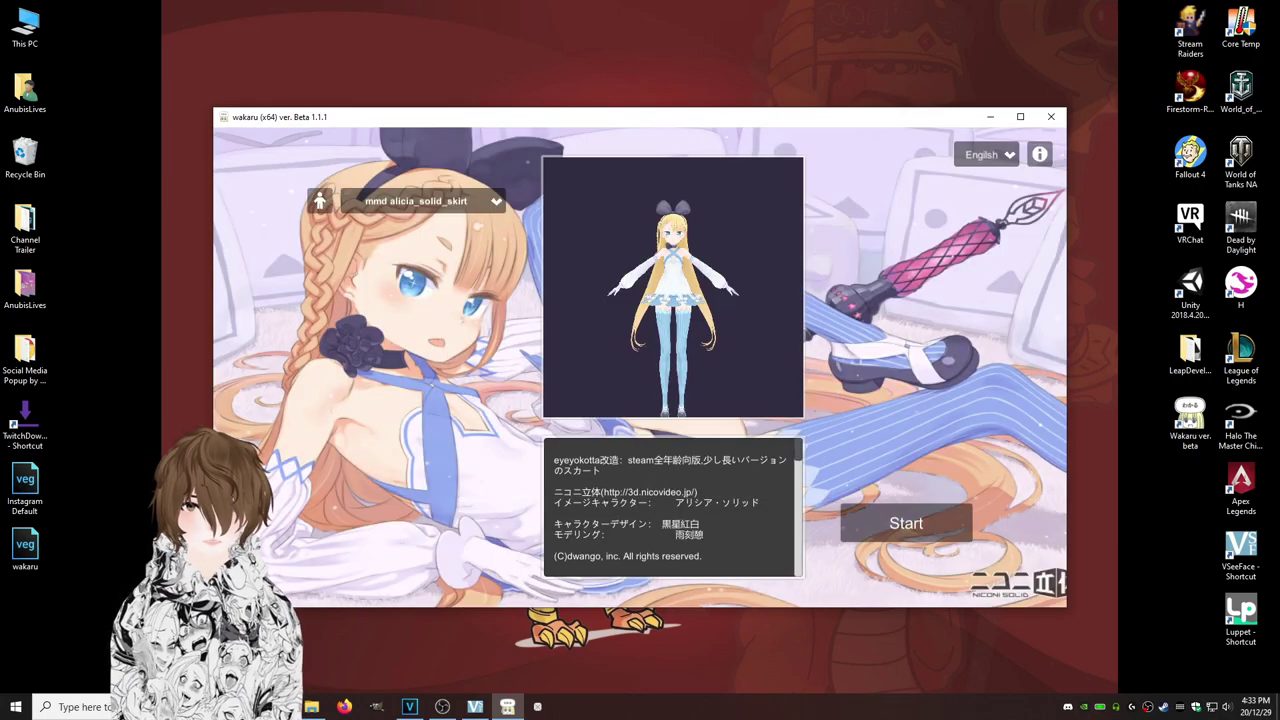
Choose the avatar vrm Anubis VRM new.vrm and start the session with it.
click(423, 201)
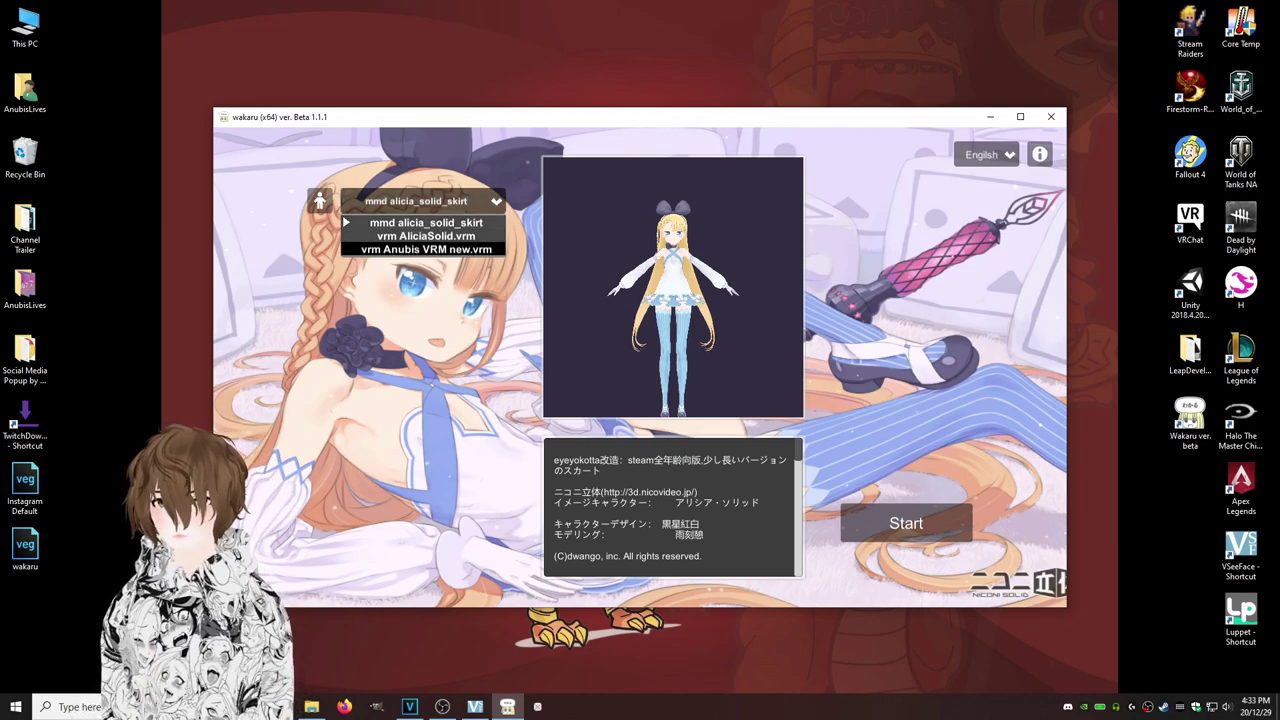
click(426, 250)
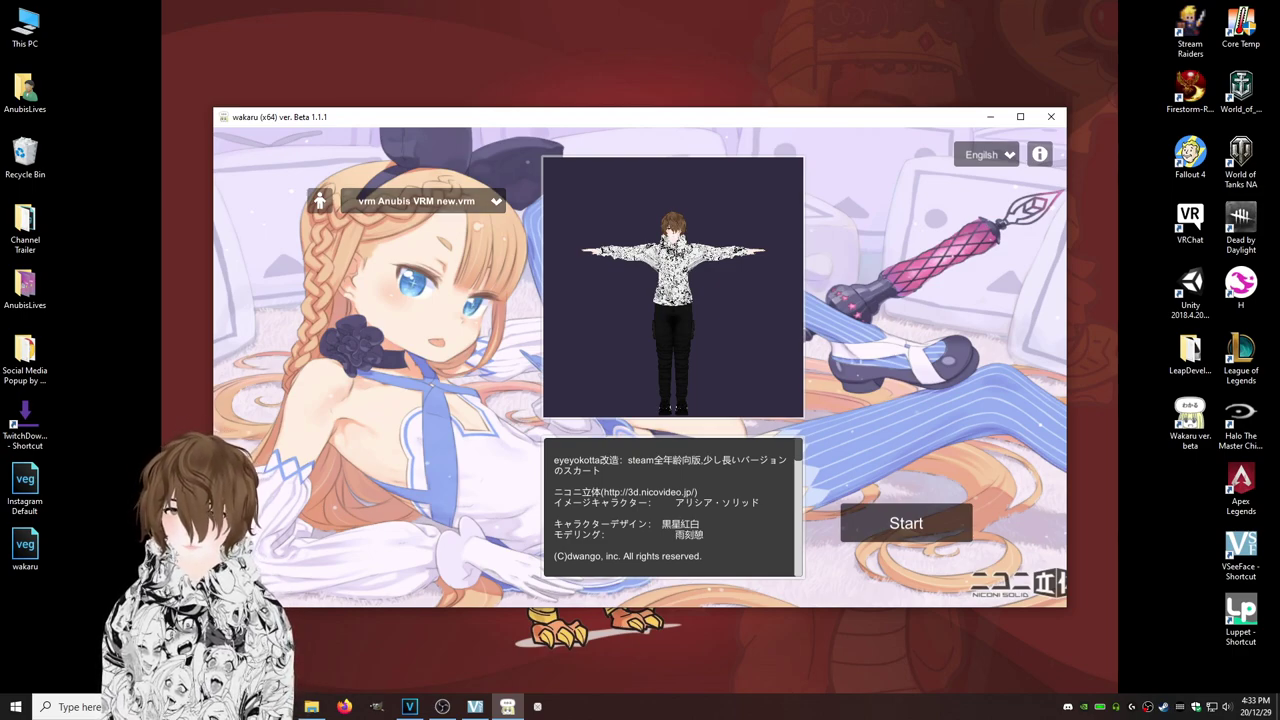
click(906, 523)
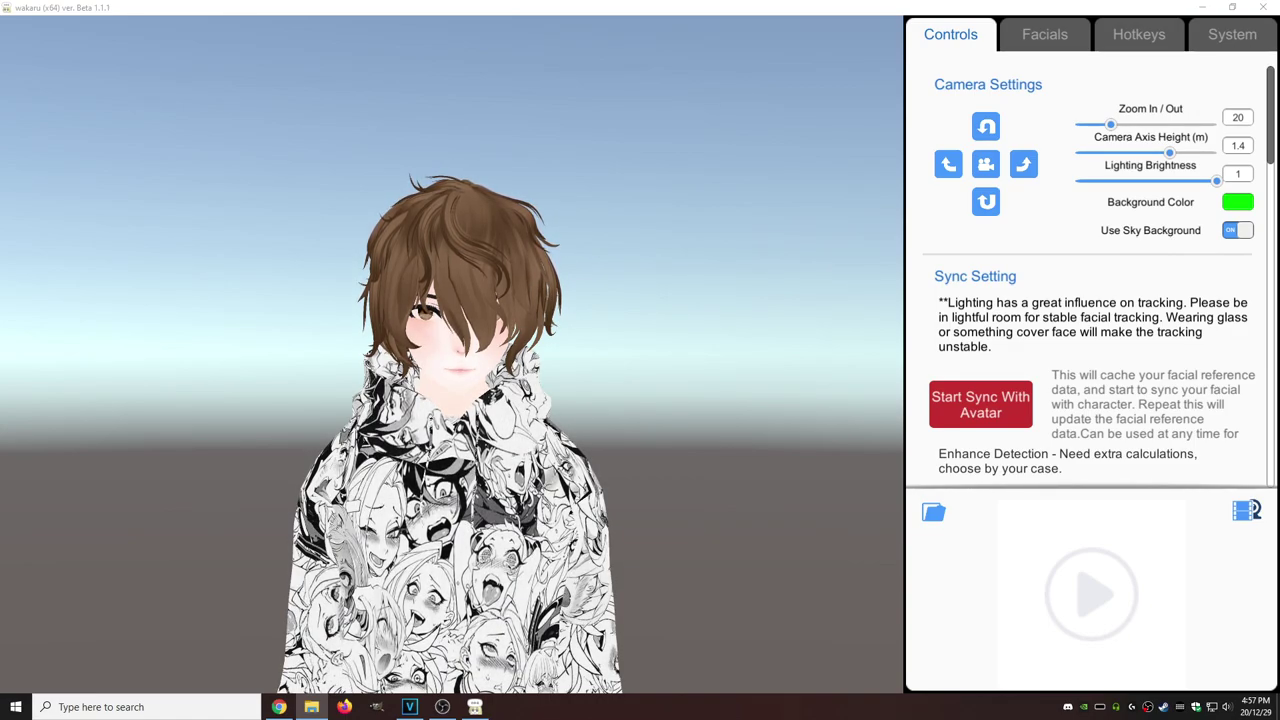
Set the webcam to Game Capture HD60 S in the system settings and look over the remaining options.
click(1232, 35)
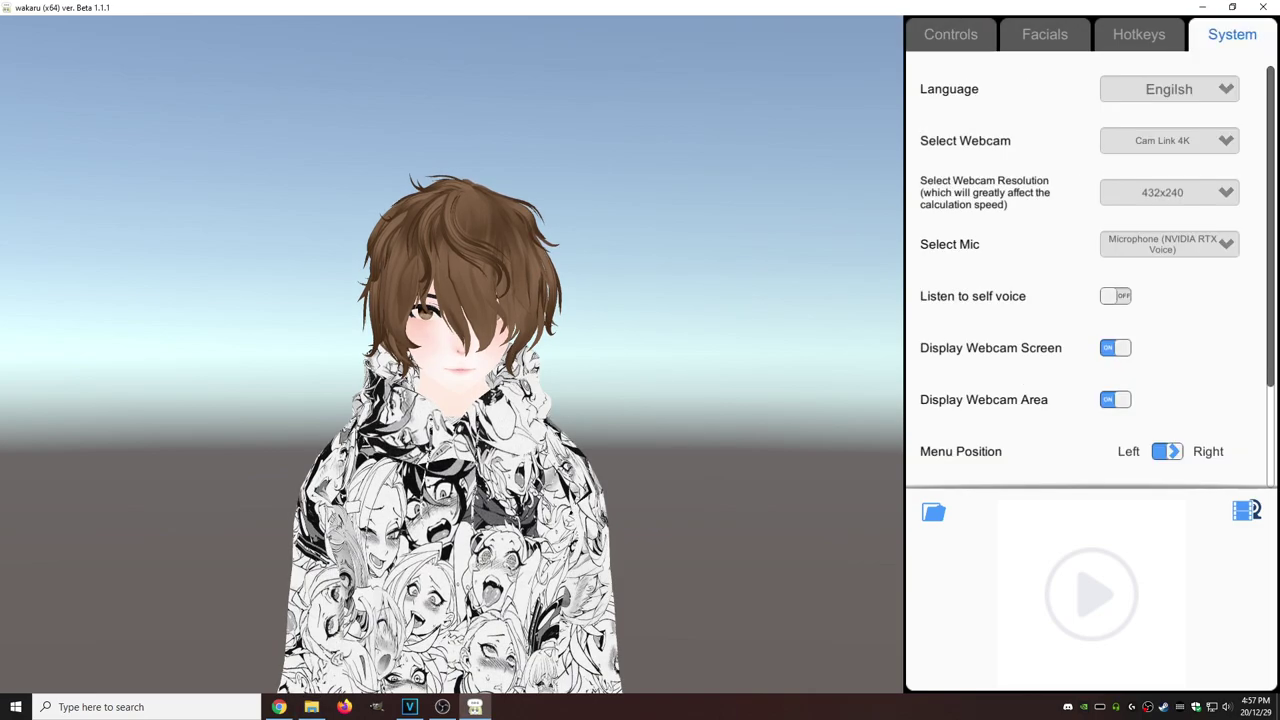
click(1169, 141)
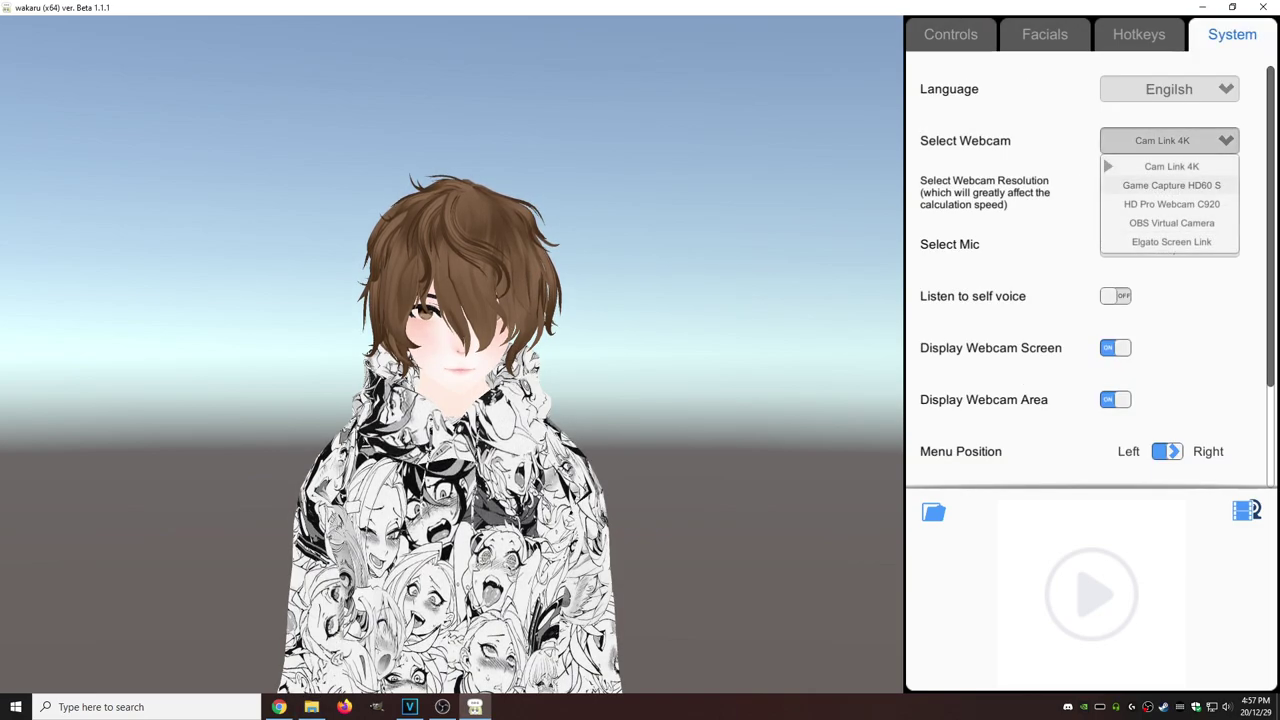
click(1171, 185)
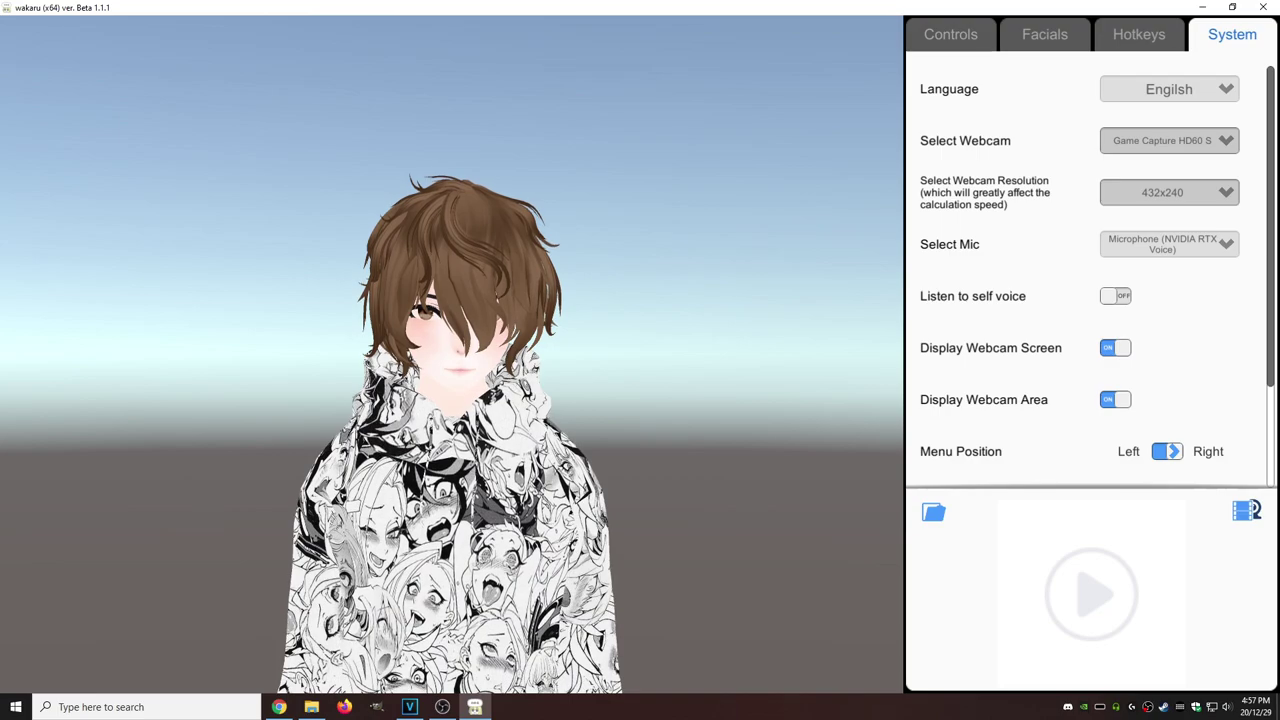
scroll(1085, 270, down, 2)
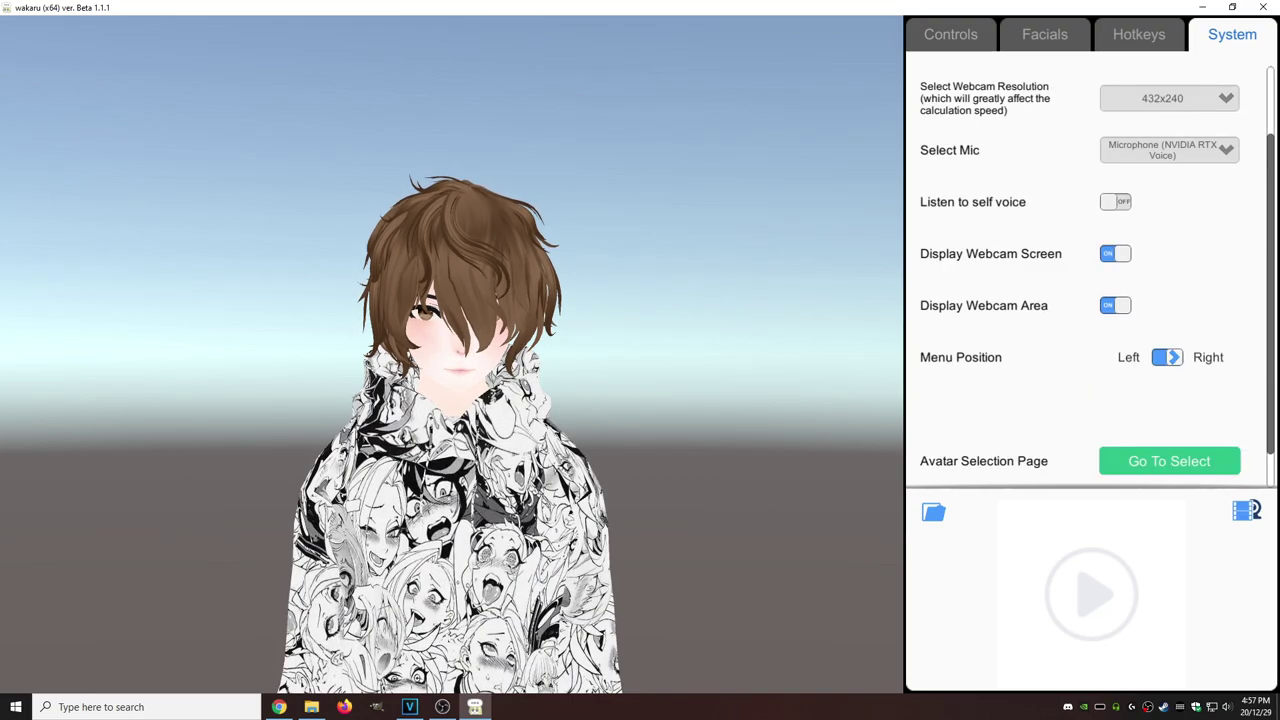
scroll(1085, 270, up, 2)
Turn off the sky background to use the green background color, and enable Glasses Correction for face tracking.
click(951, 35)
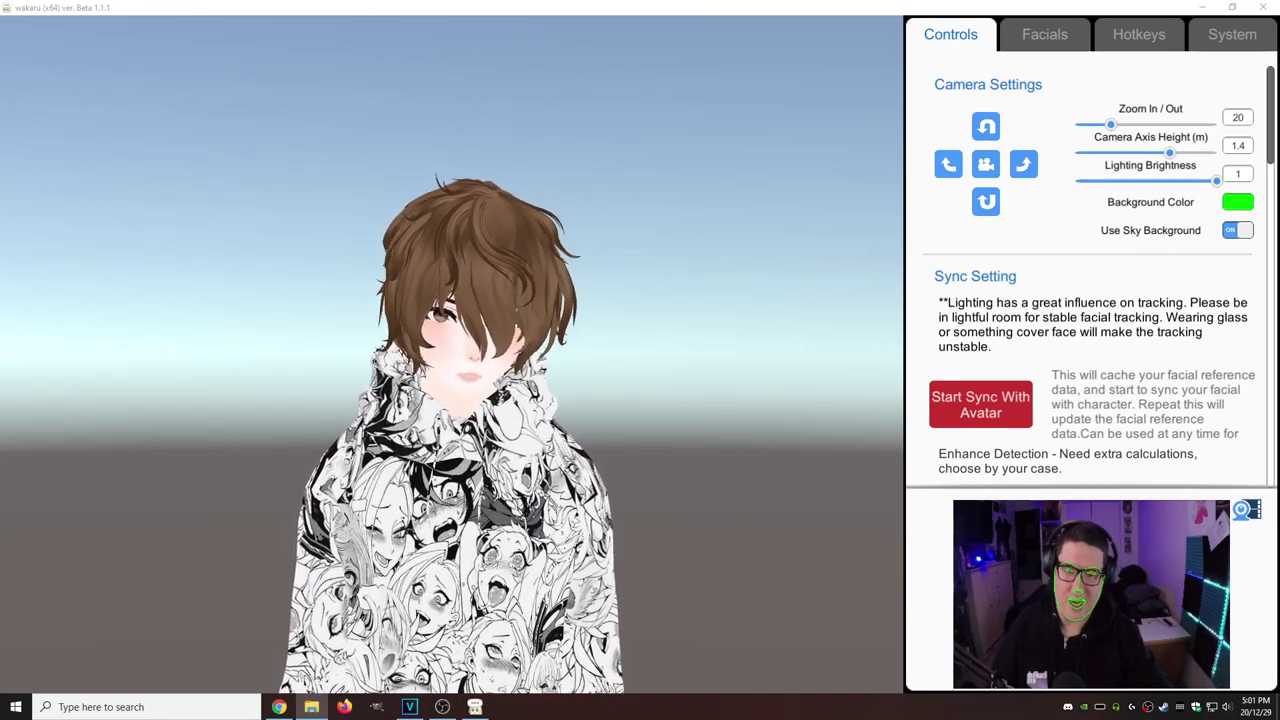
click(1238, 230)
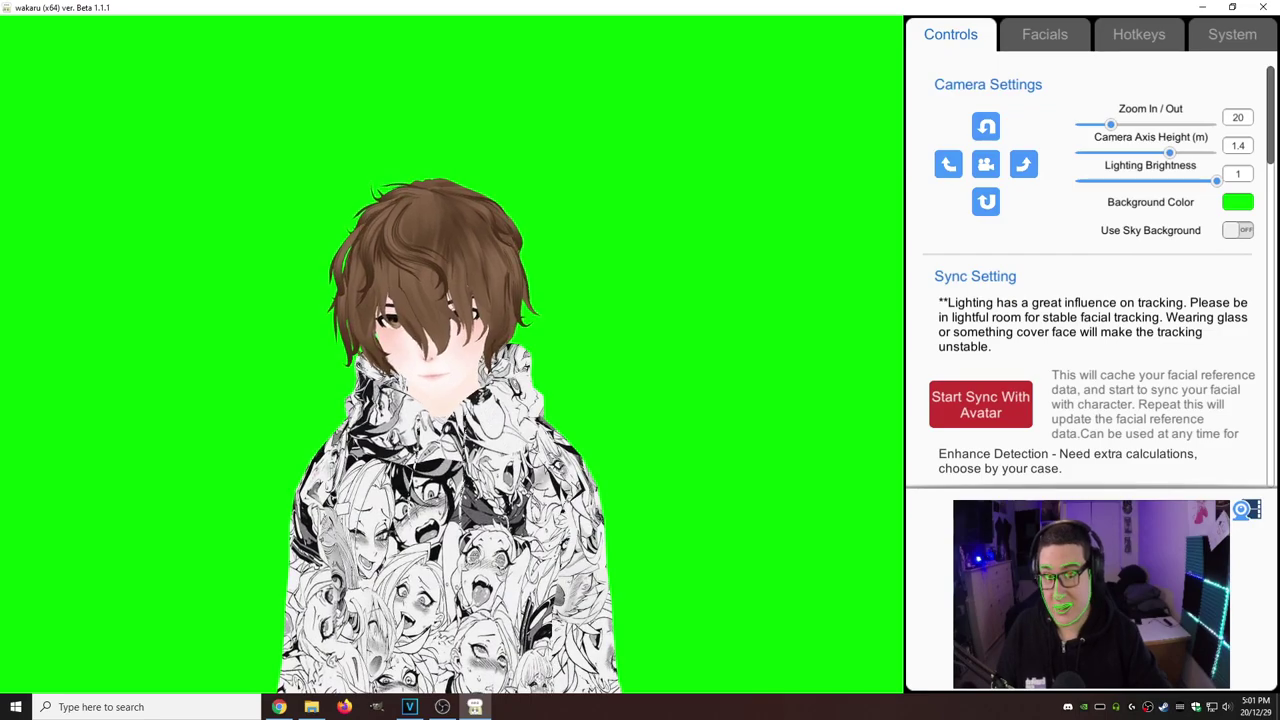
scroll(1090, 270, down, 3)
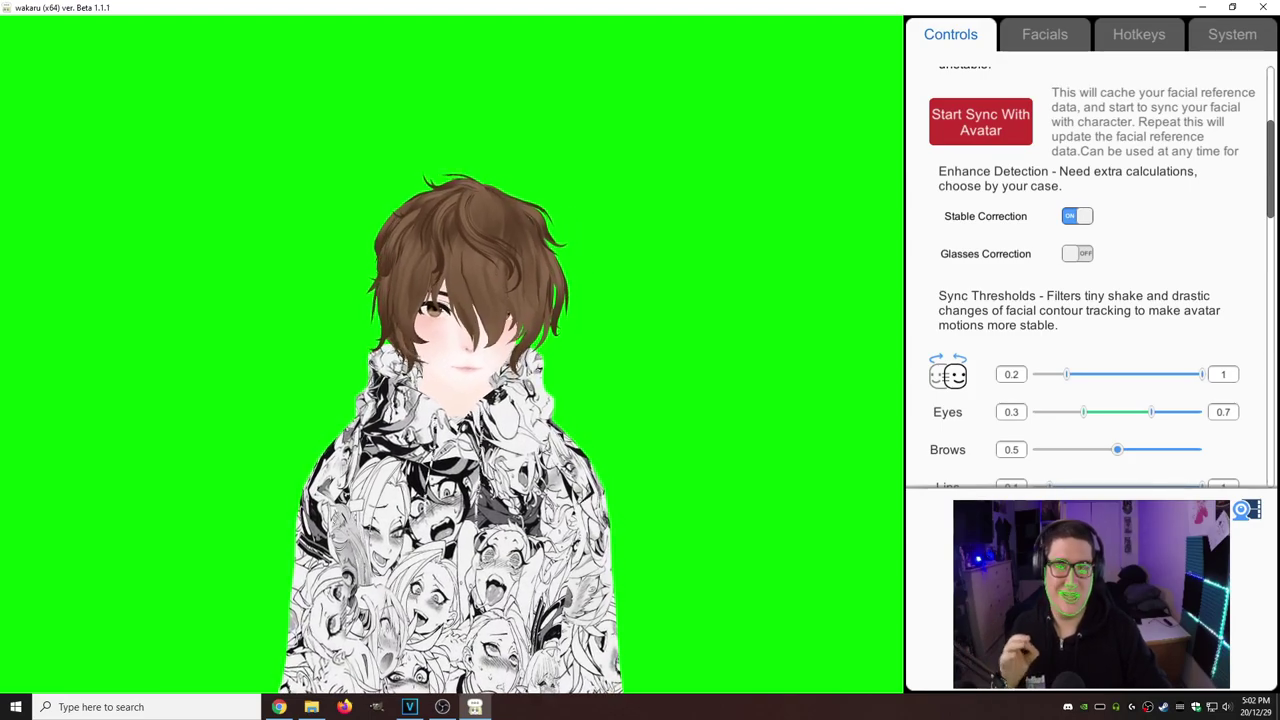
click(1077, 253)
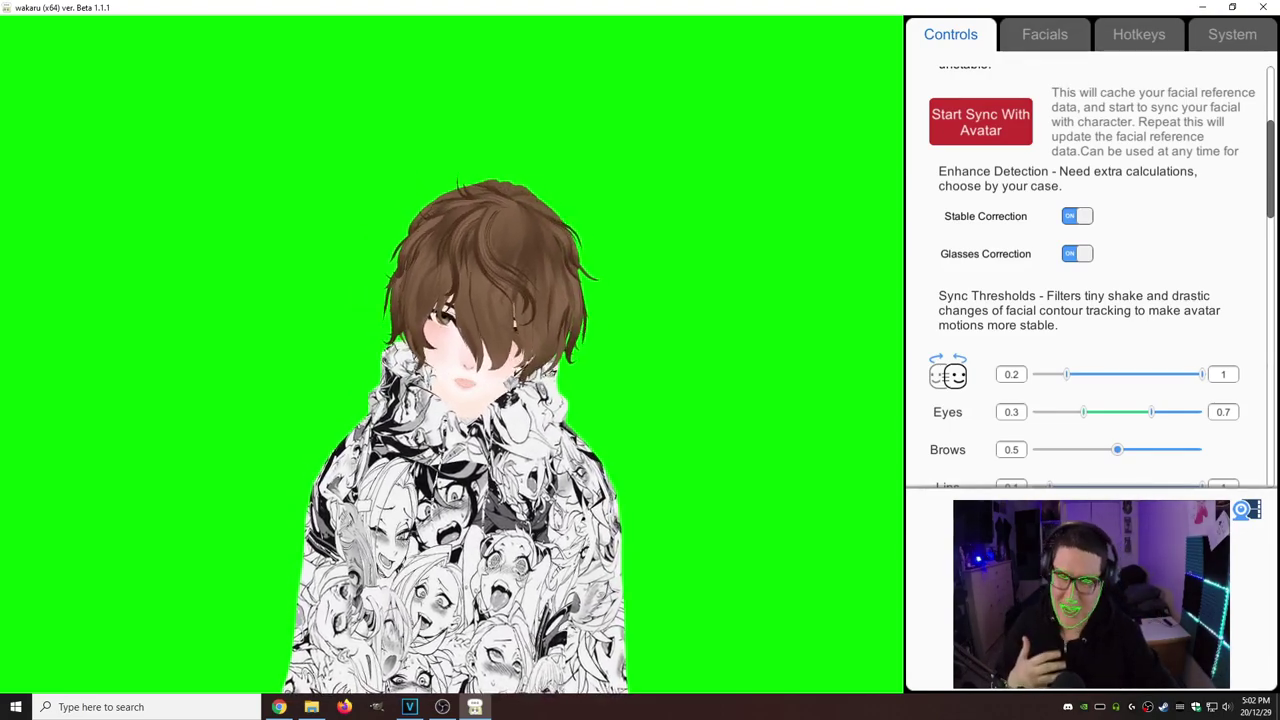
Try the lowest Tracking Frequency in the smoothing settings and return it to the maximum.
scroll(1090, 270, down, 5)
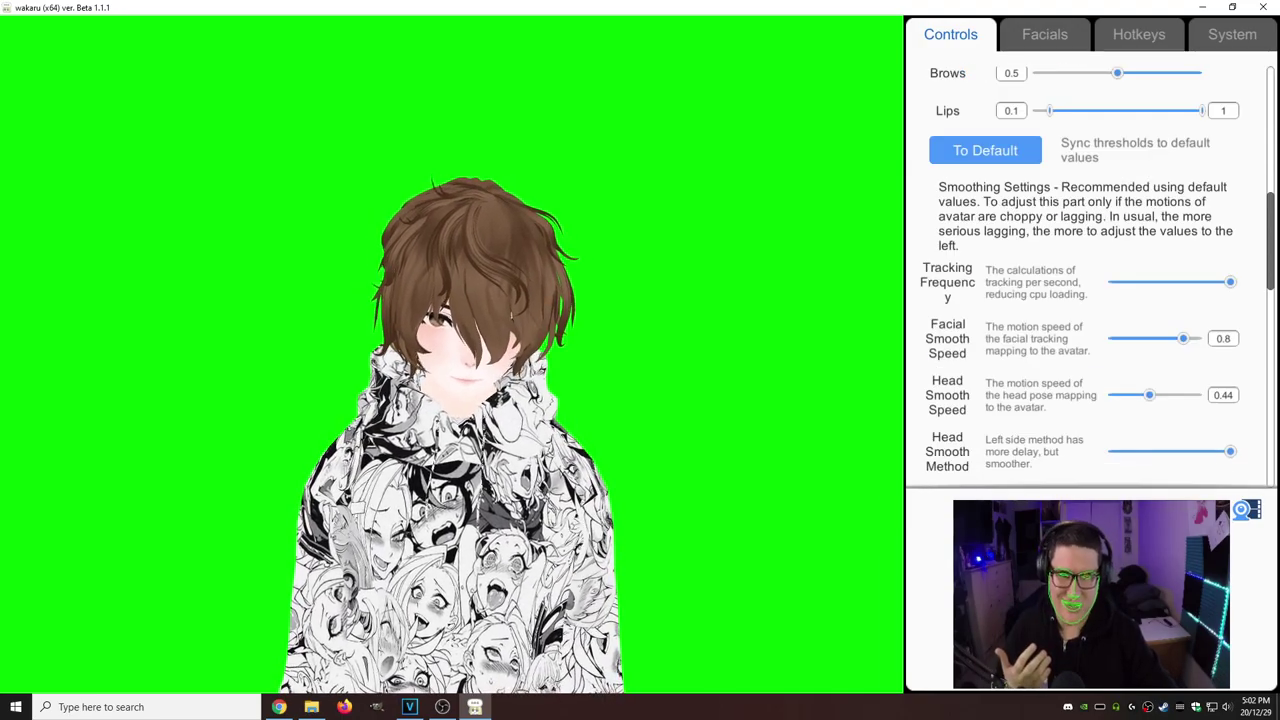
scroll(1090, 270, up, 5)
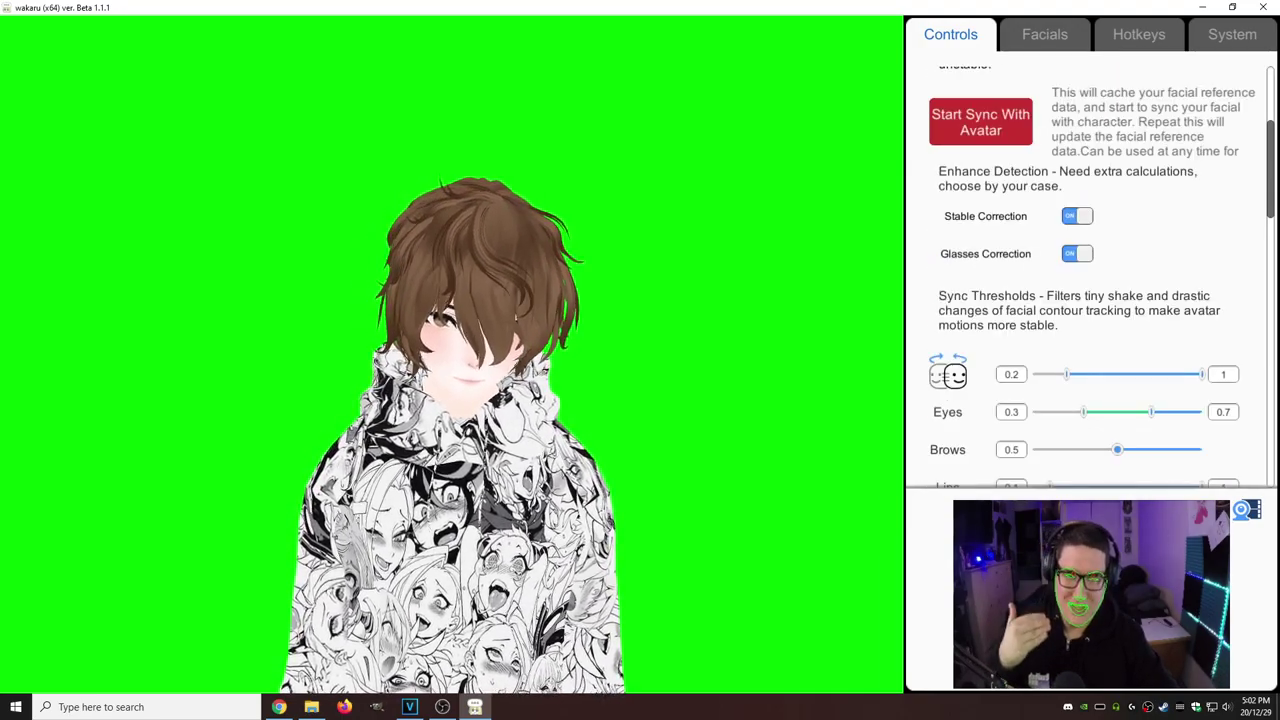
scroll(1090, 270, down, 5)
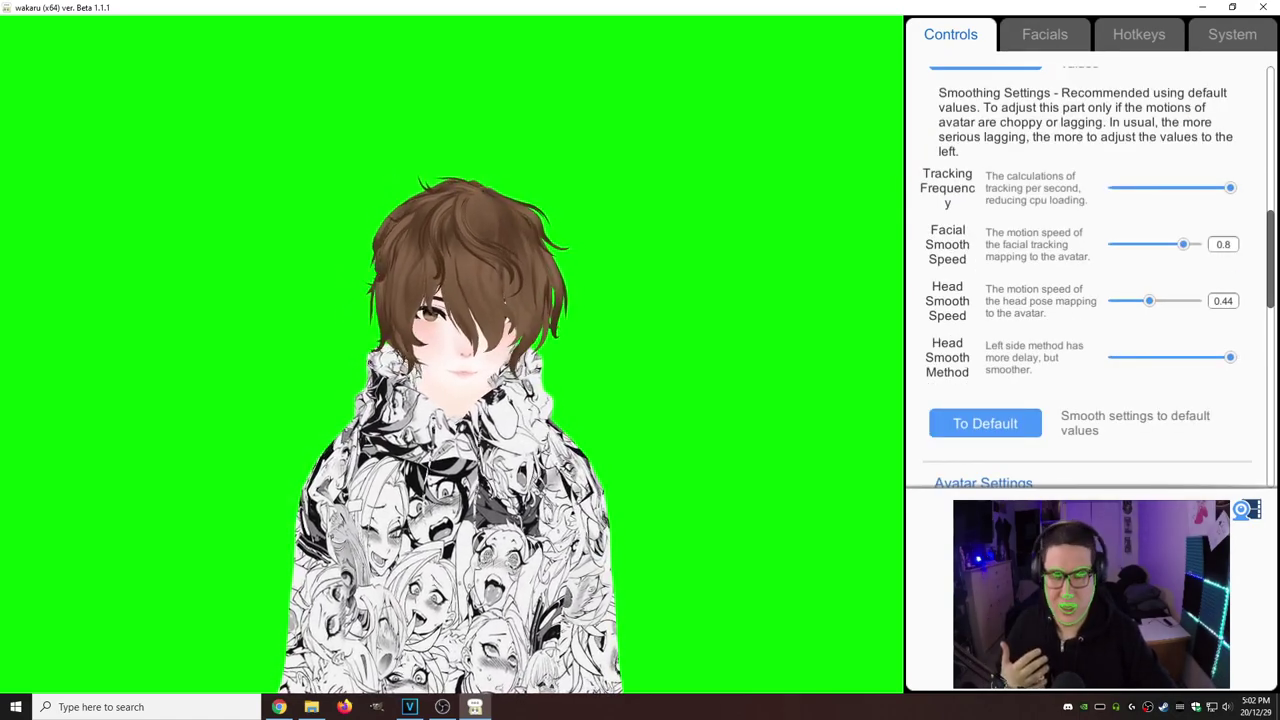
drag(1230, 188, 1108, 188)
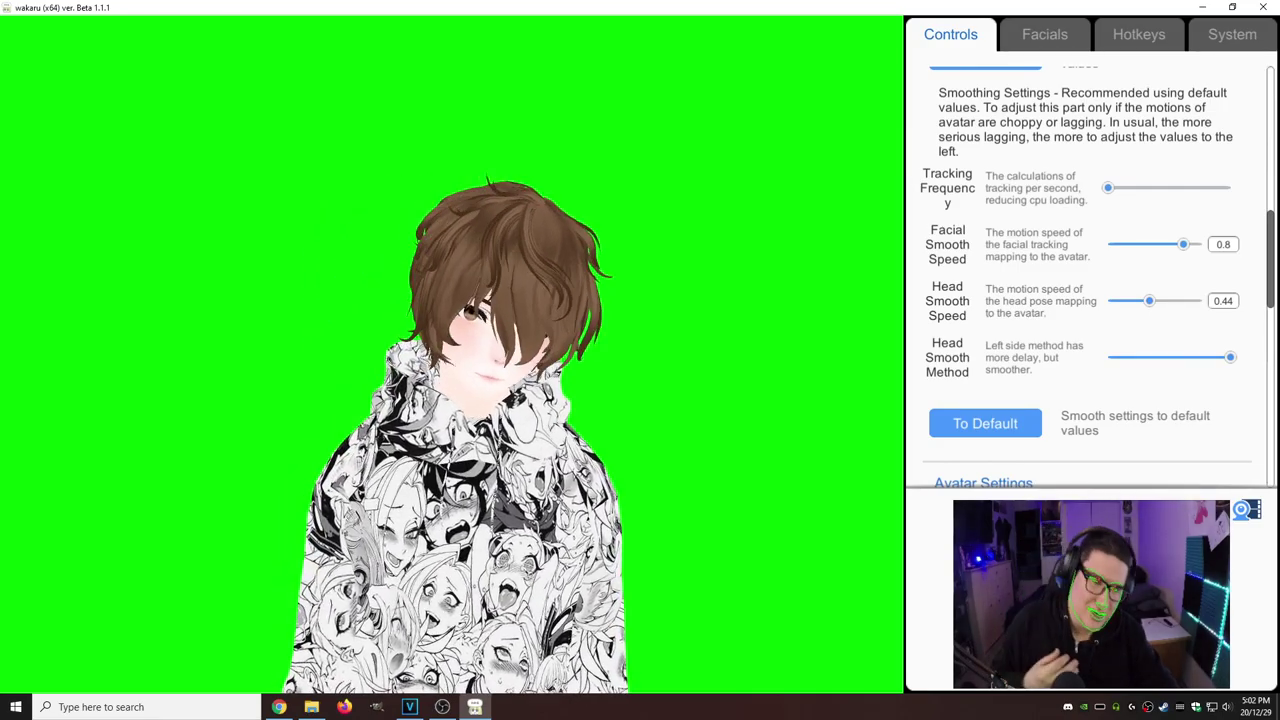
drag(1108, 188, 1230, 188)
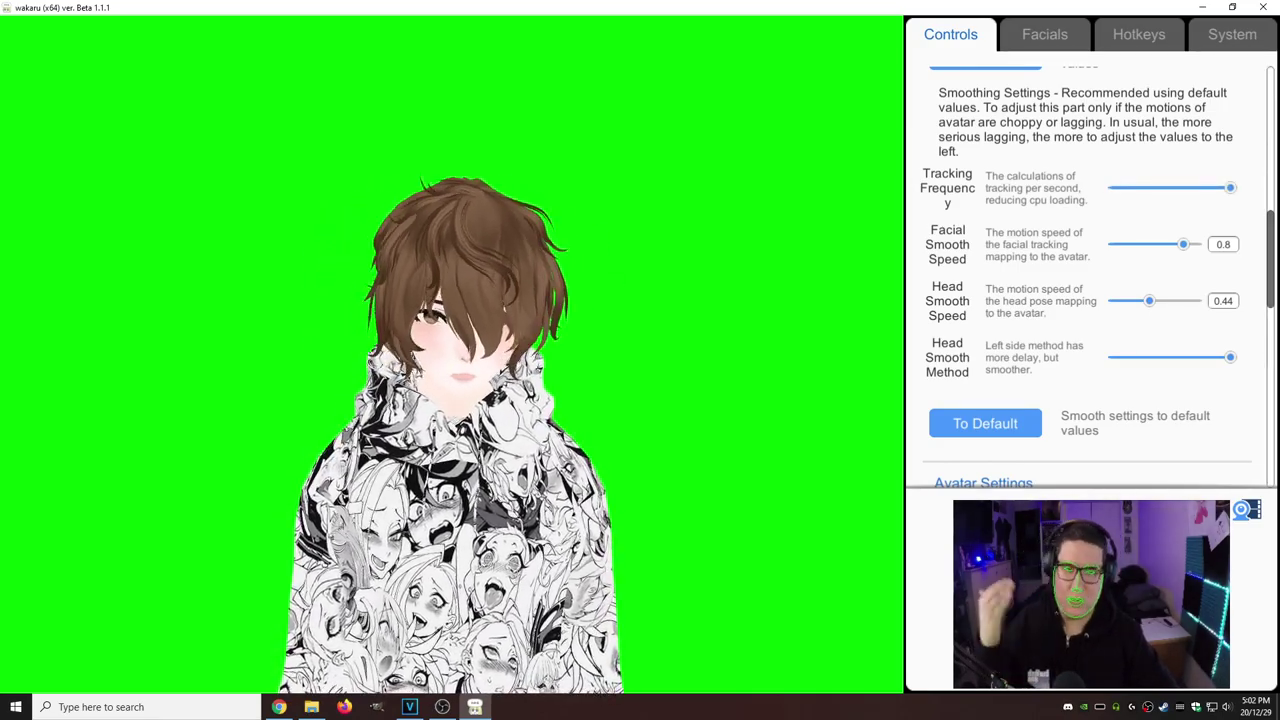
Turn on Auto Blink in the avatar settings and keep Hands Control on Drag With Mouse.
scroll(1085, 270, down, 3)
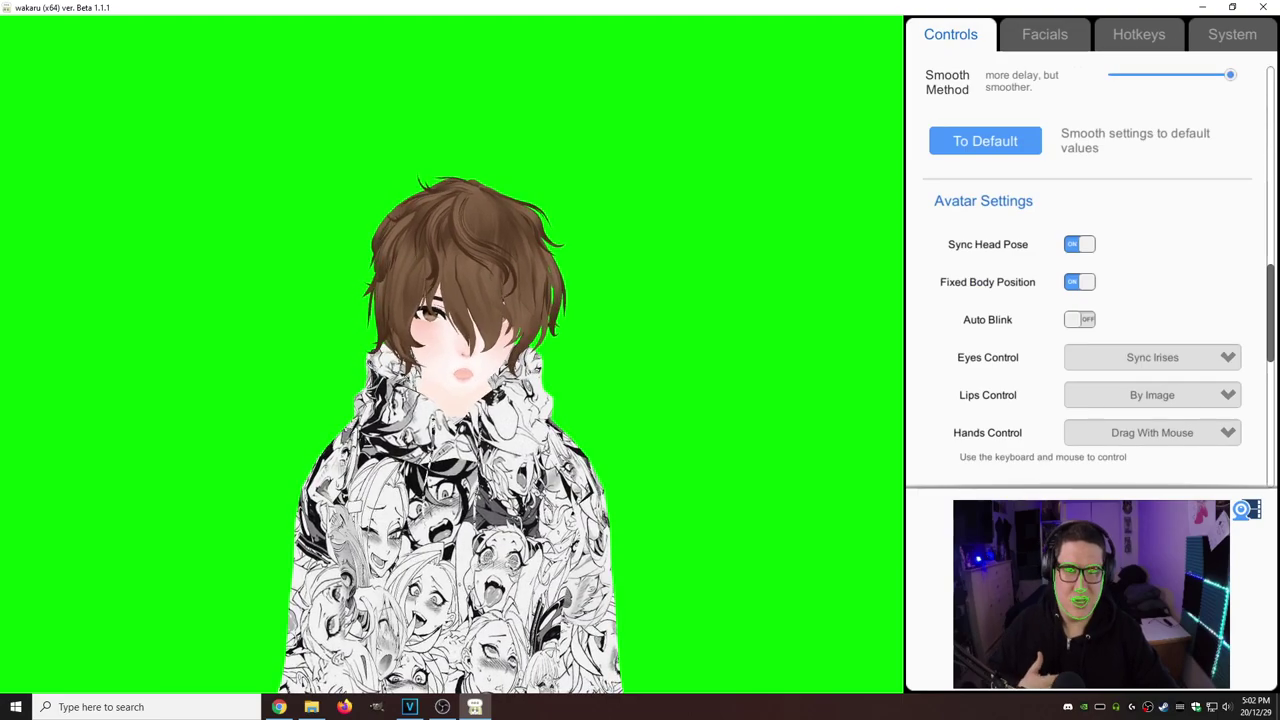
scroll(1085, 270, down, 1)
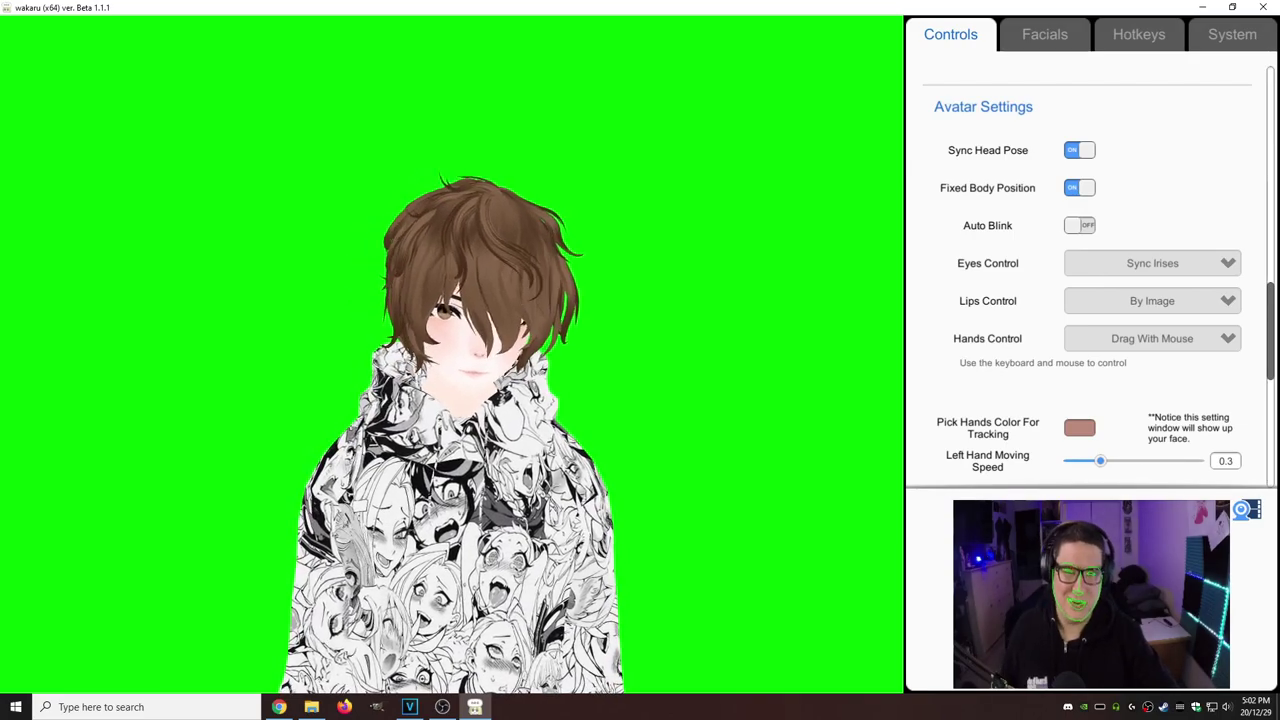
click(1080, 226)
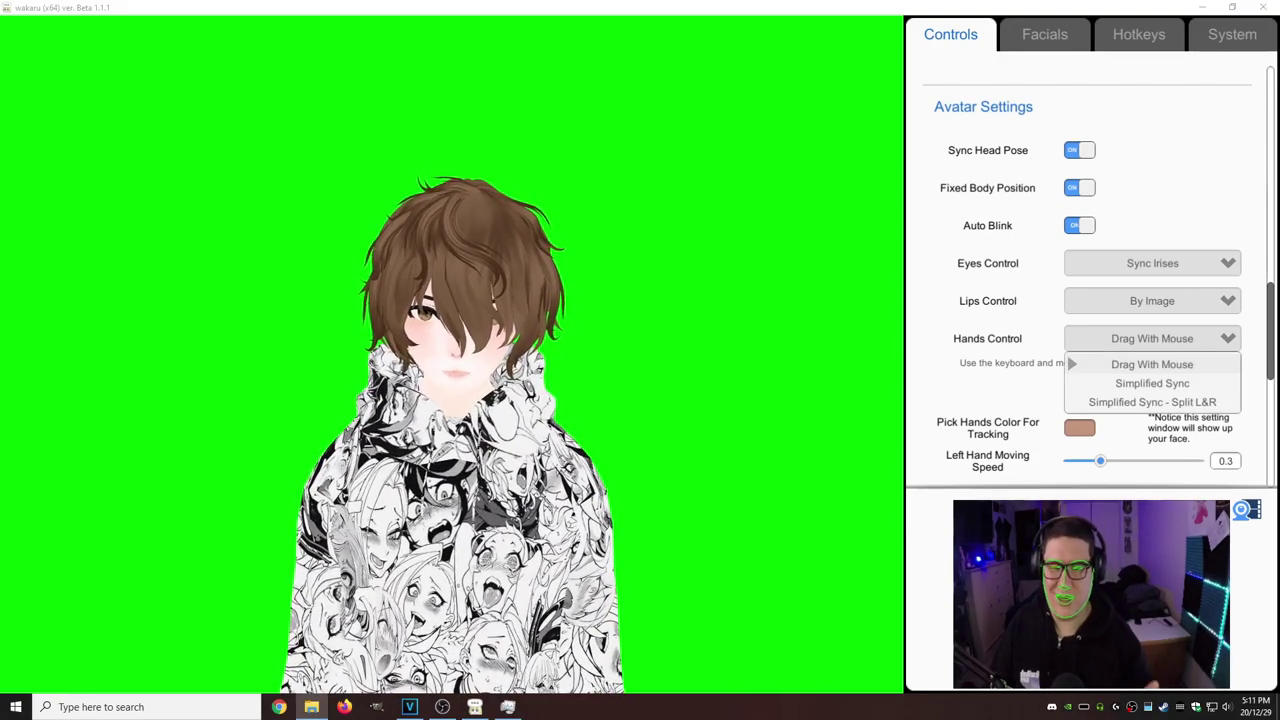
click(1074, 364)
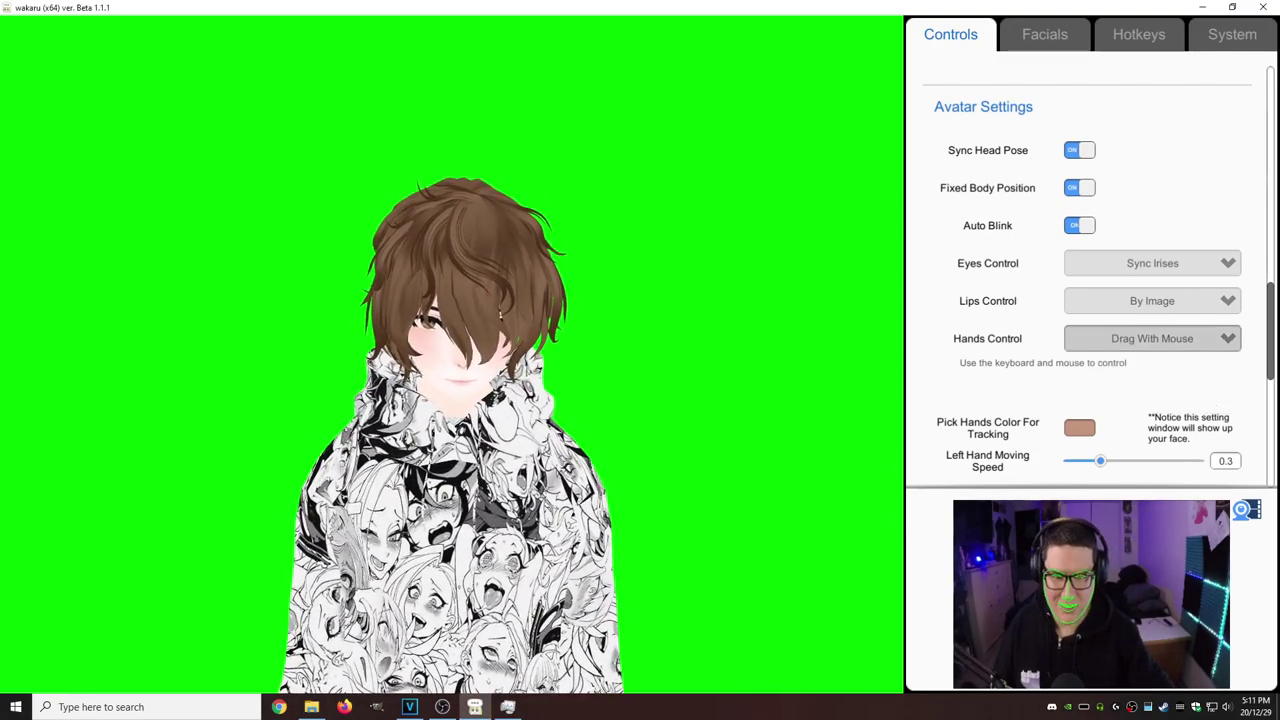
Try Simplified Sync as the Hands Control method, return to Drag With Mouse and look over the hand speed and stretch settings.
click(1150, 338)
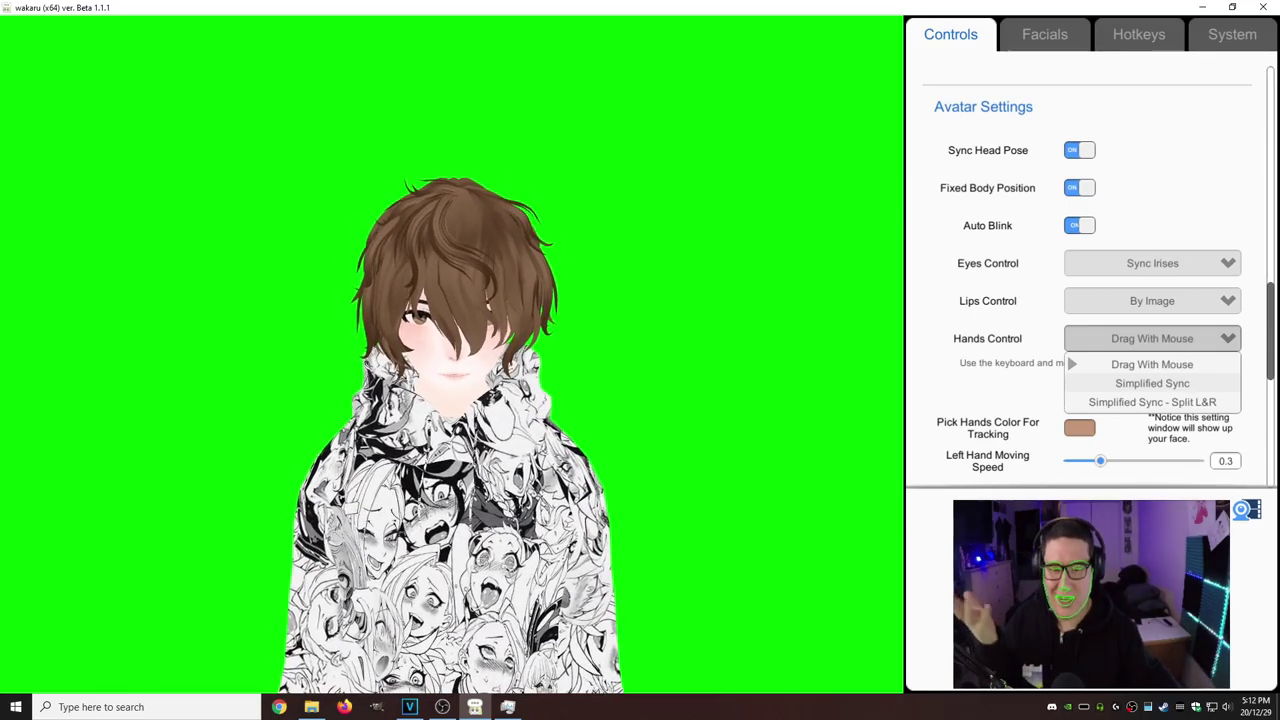
click(1152, 383)
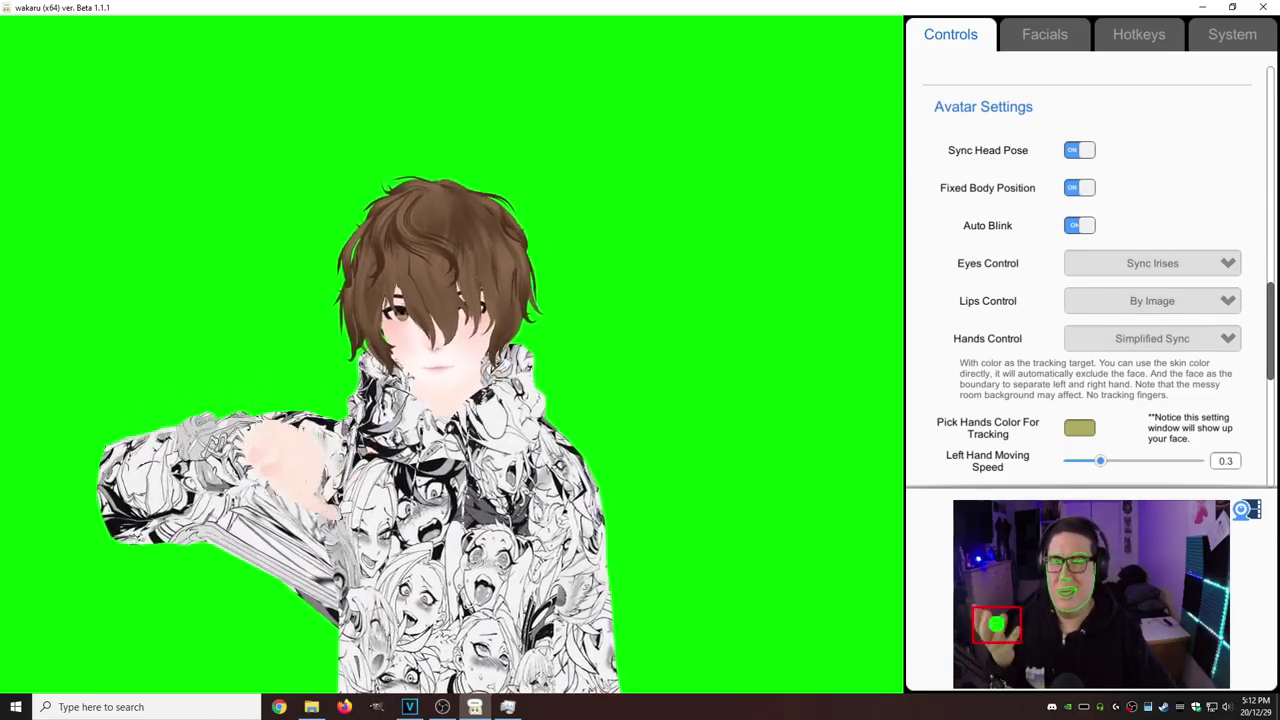
click(1152, 339)
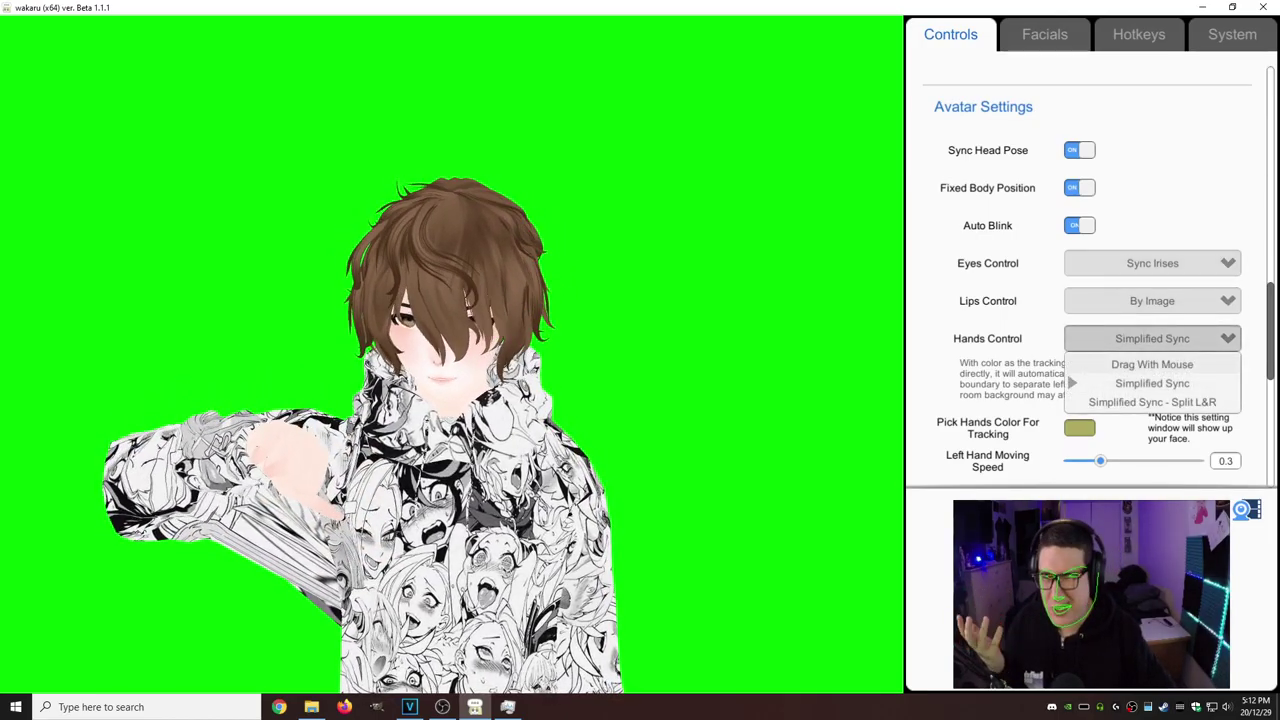
click(1152, 364)
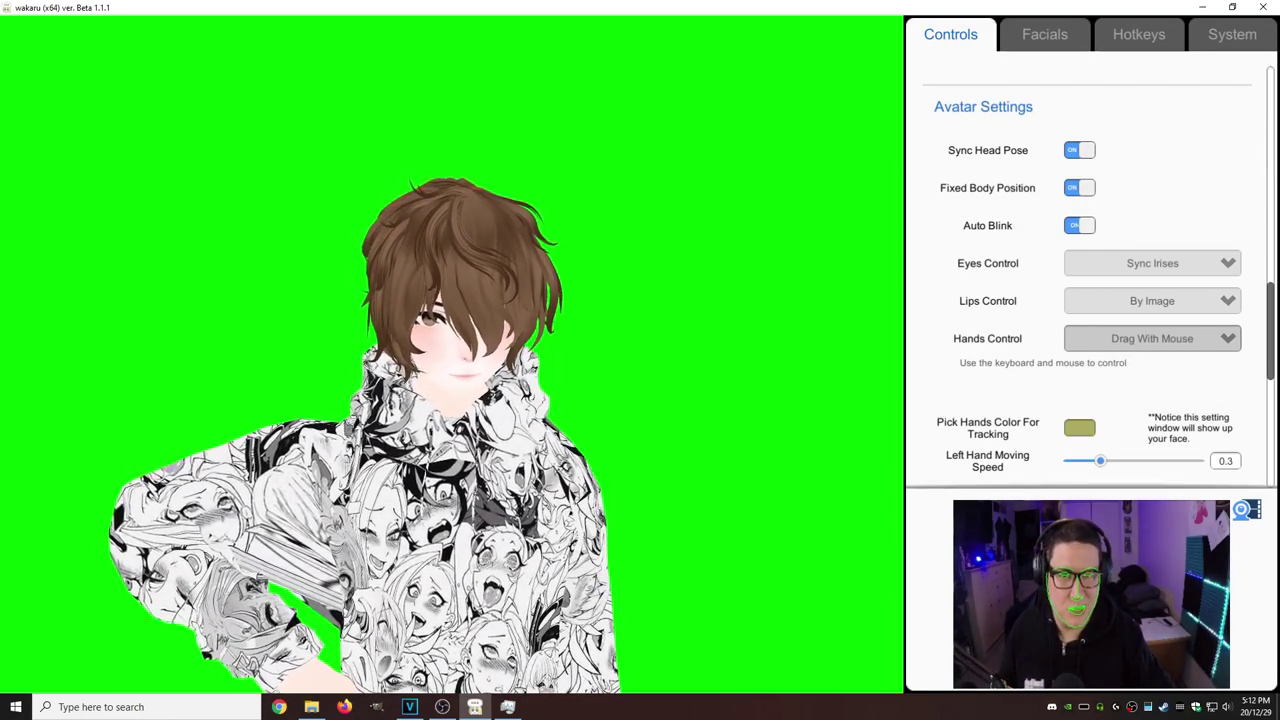
scroll(1090, 270, down, 3)
scroll(1090, 300, down, 1)
scroll(1090, 300, up, 1)
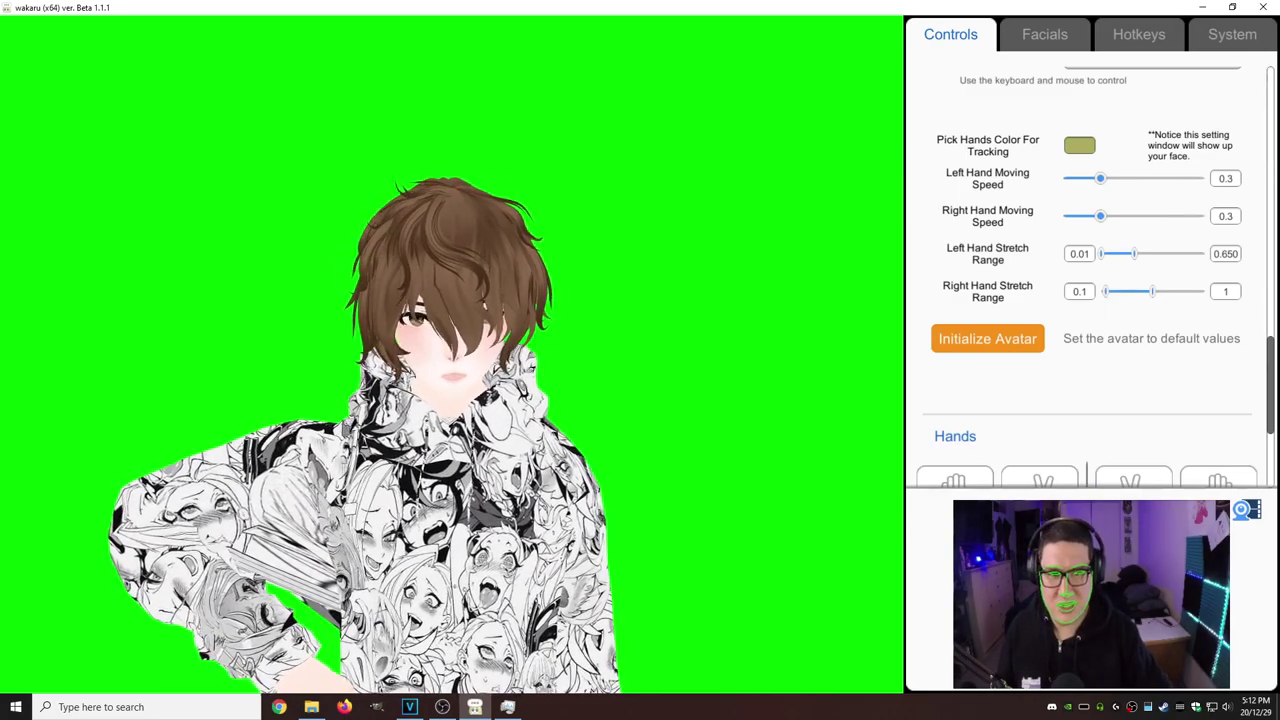
scroll(1150, 338, up, 3)
click(1152, 338)
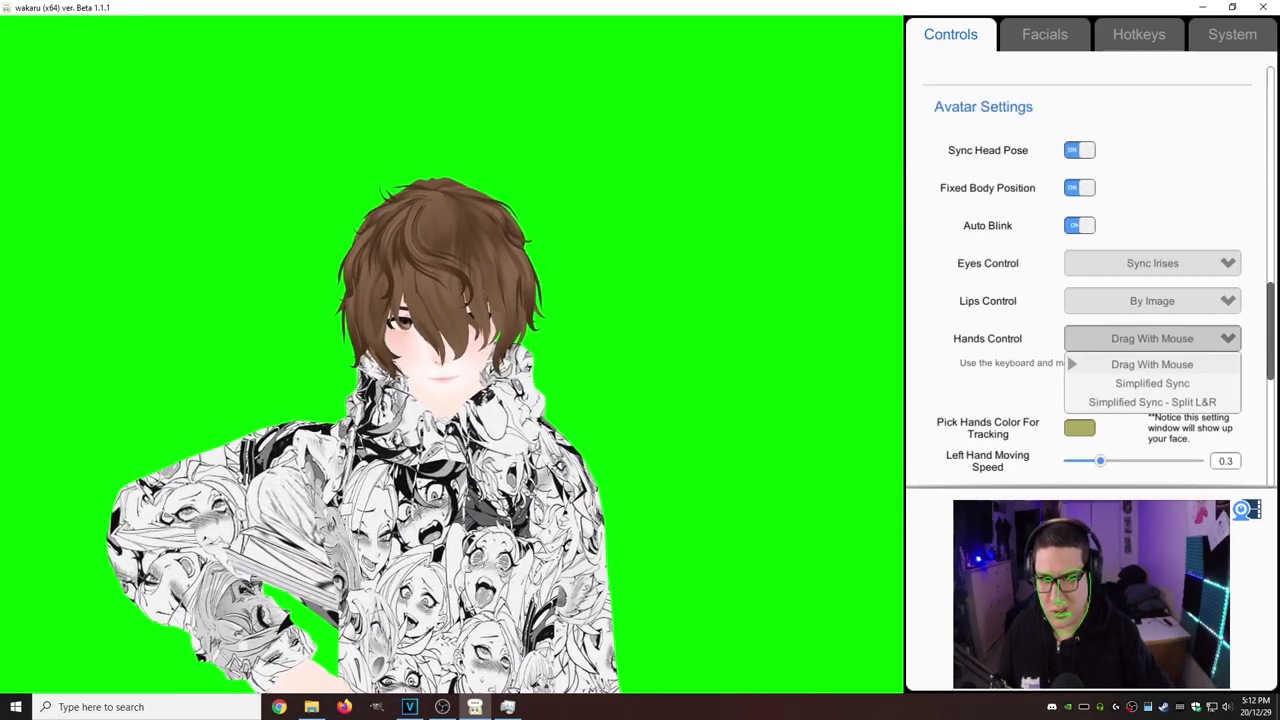
click(1152, 364)
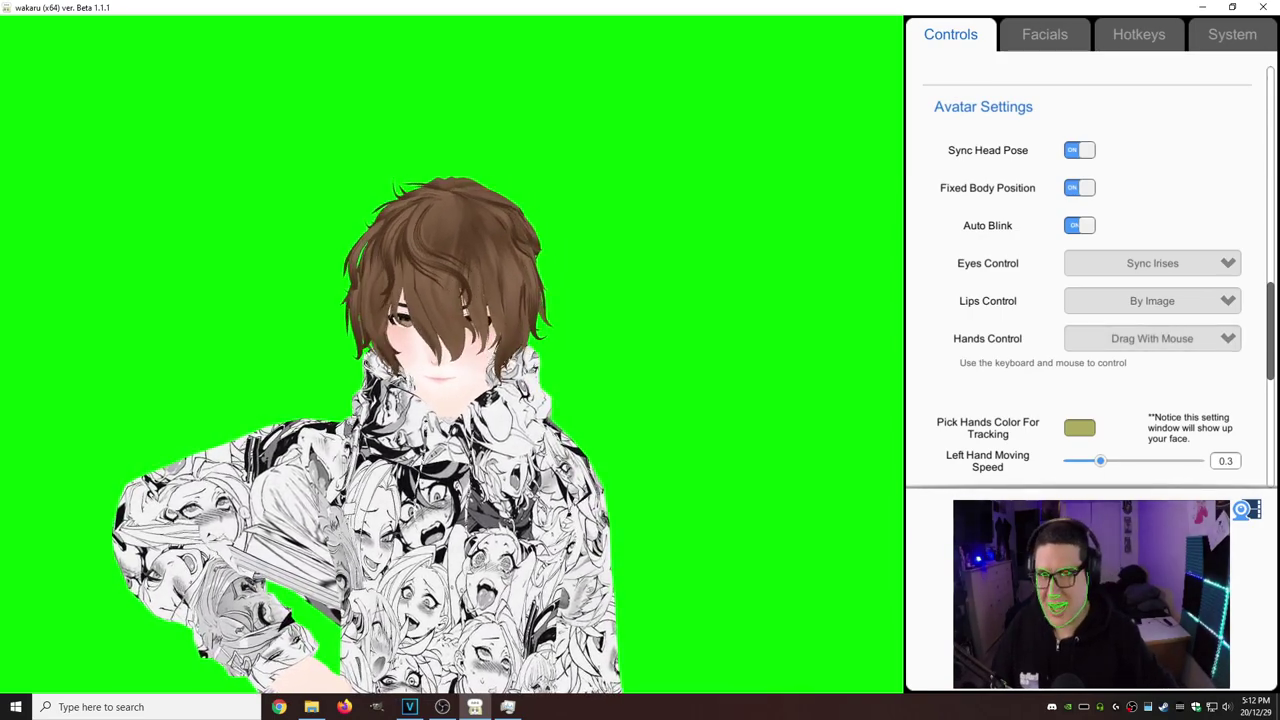
Look through the facial expression blocks and the avatar, facial and camera hotkeys, and return to the controls.
click(1045, 34)
scroll(1085, 300, up, 10)
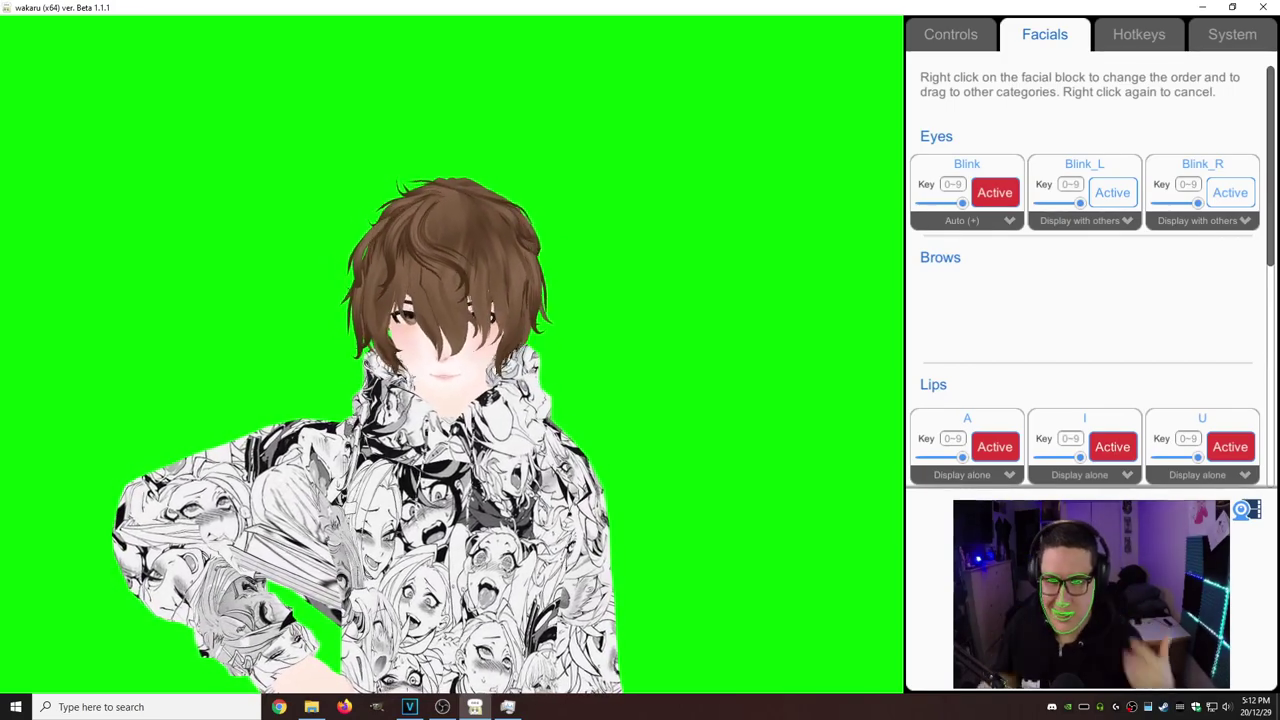
scroll(1085, 270, down, 4)
scroll(1085, 270, up, 1)
scroll(1085, 280, down, 2)
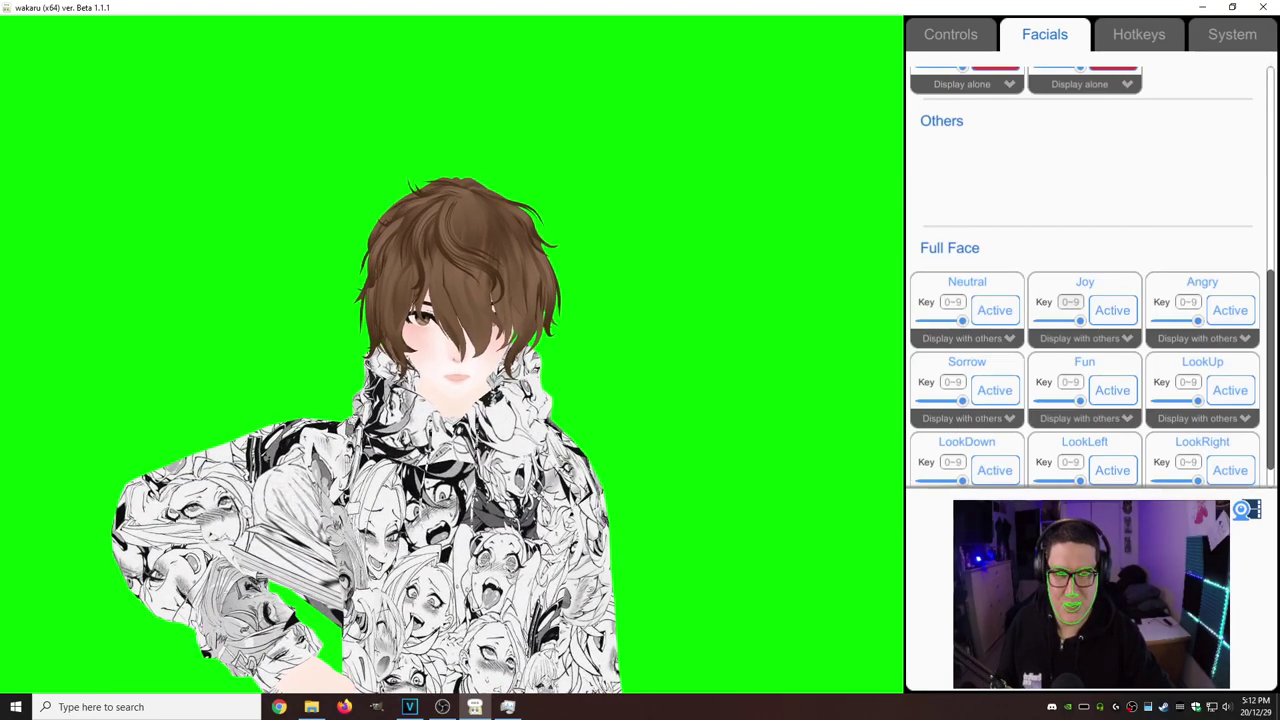
scroll(1085, 280, down, 1)
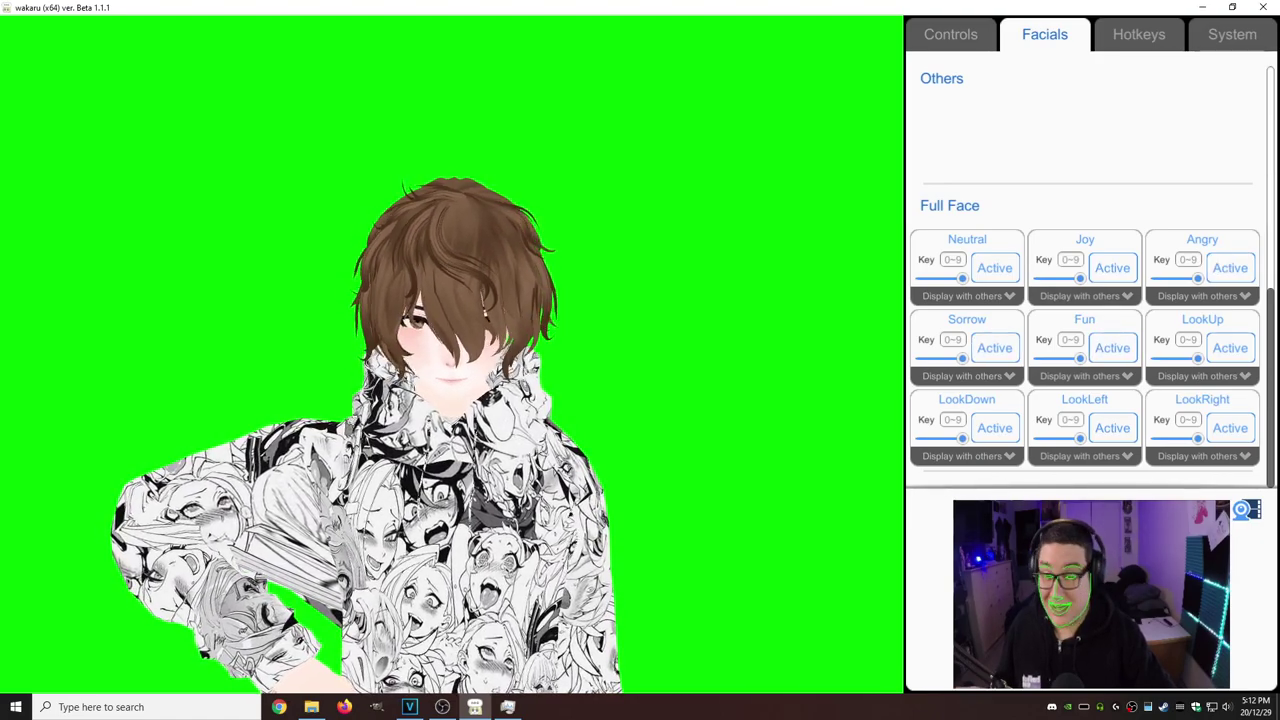
click(1139, 35)
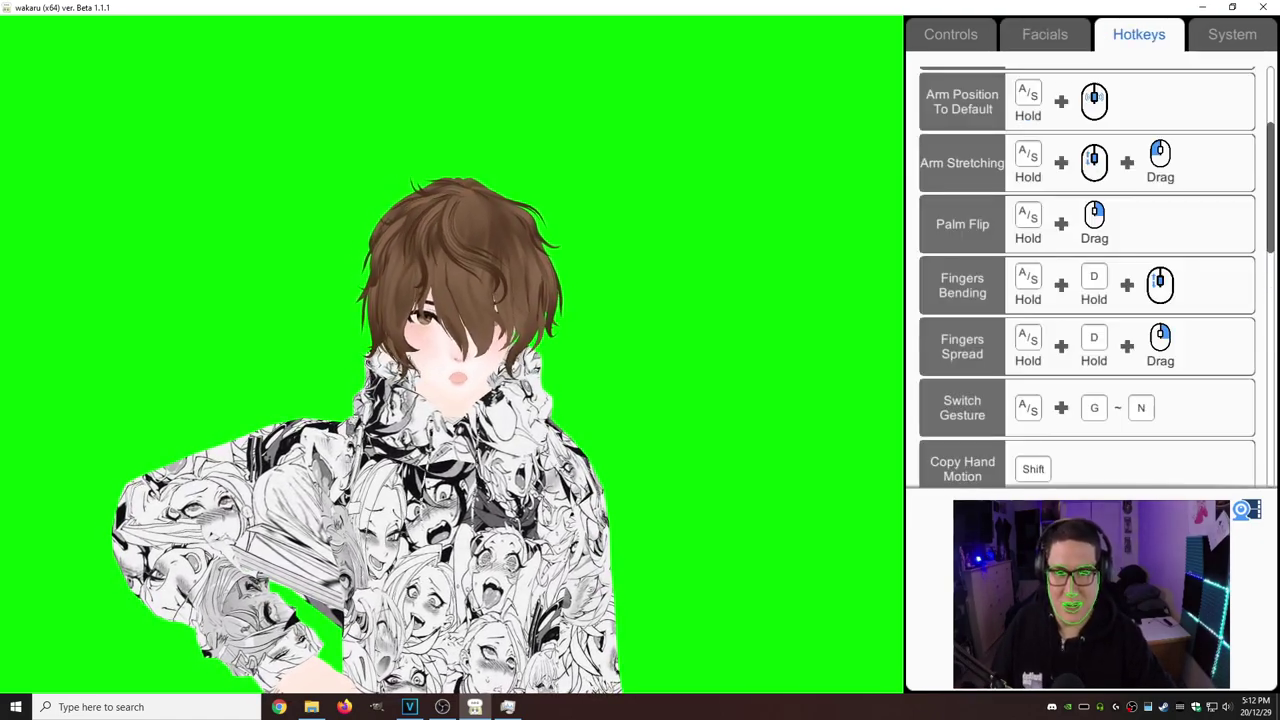
scroll(1087, 278, up, 2)
scroll(1087, 278, down, 9)
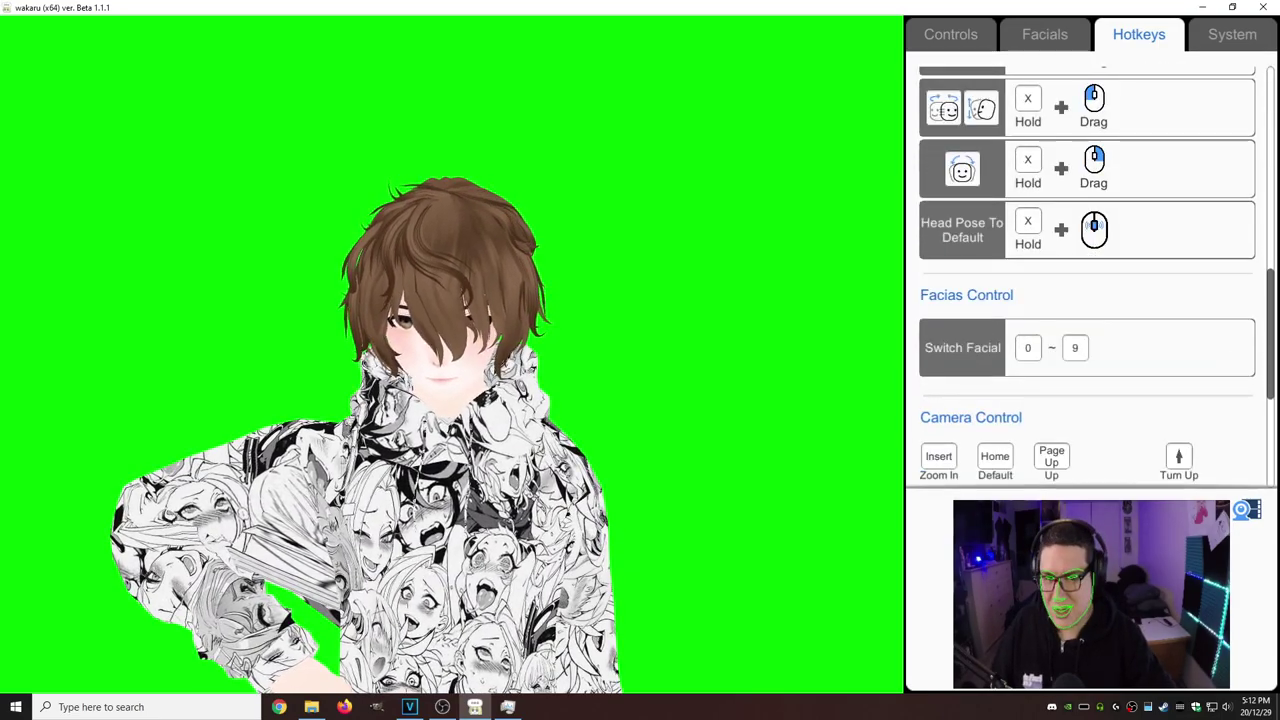
scroll(1087, 278, up, 8)
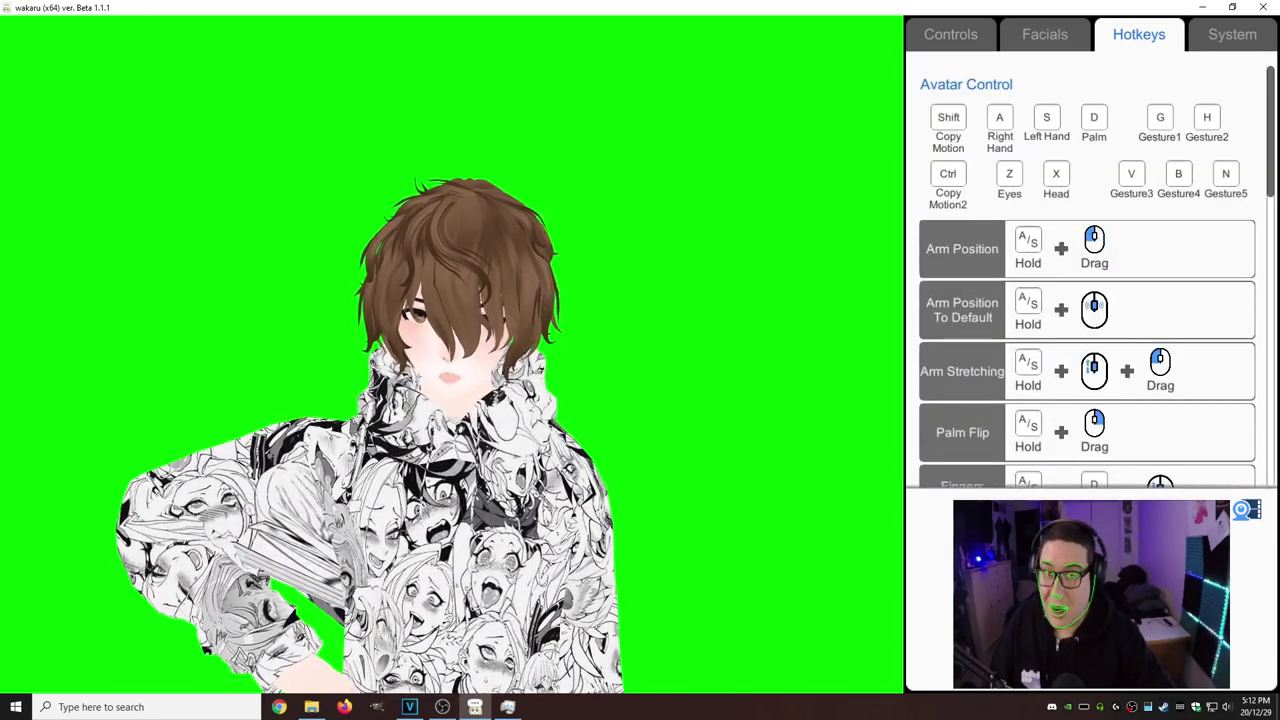
click(950, 35)
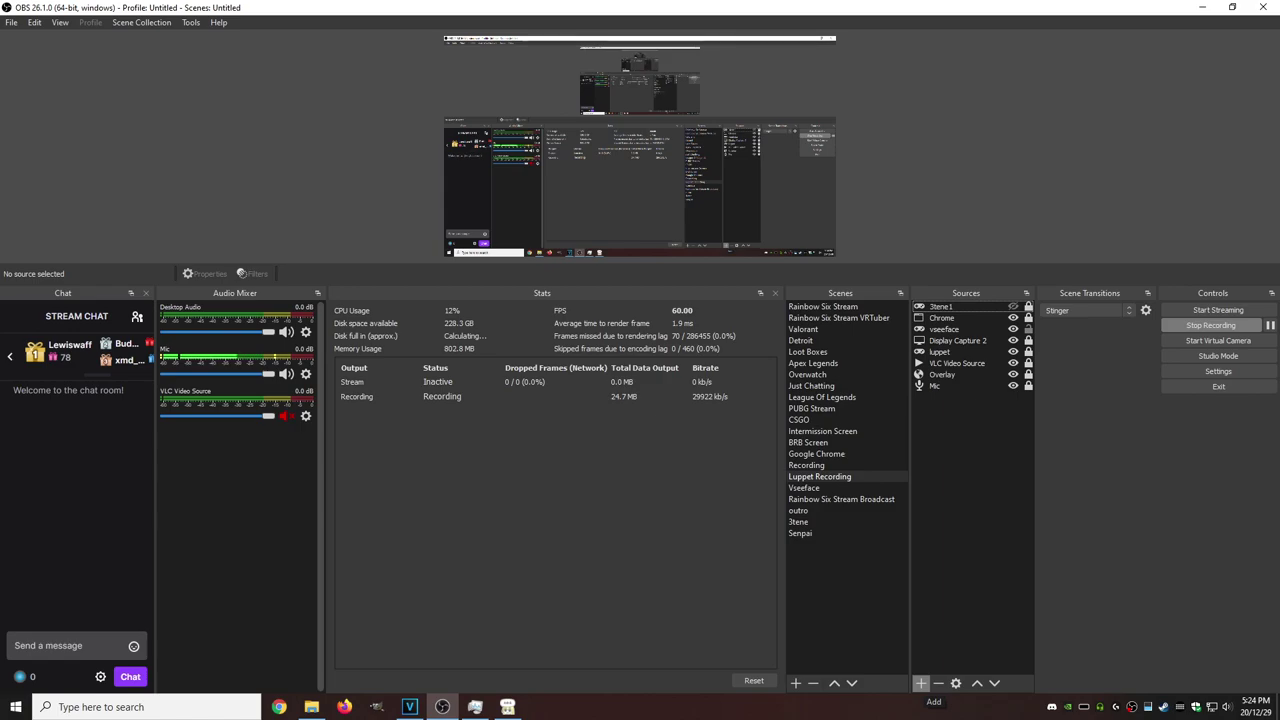
In OBS, add a new Game Capture source named wakru to the Luppet Recording scene.
click(920, 683)
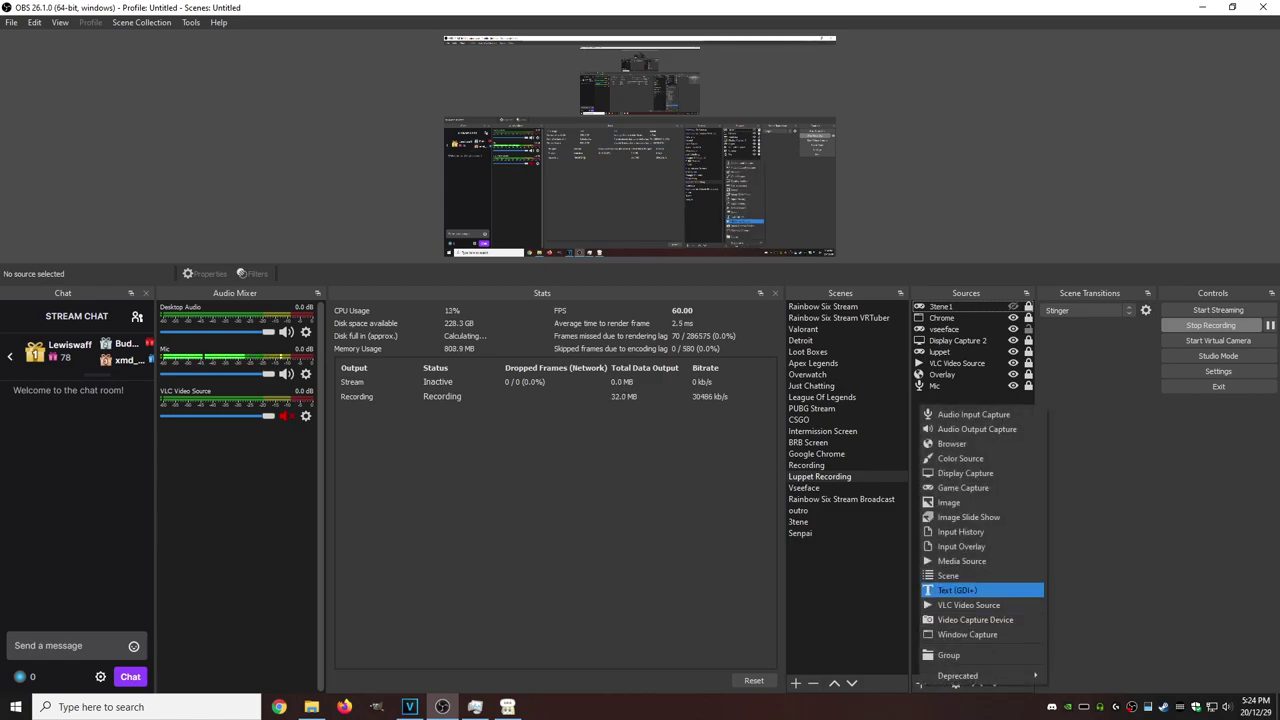
click(963, 487)
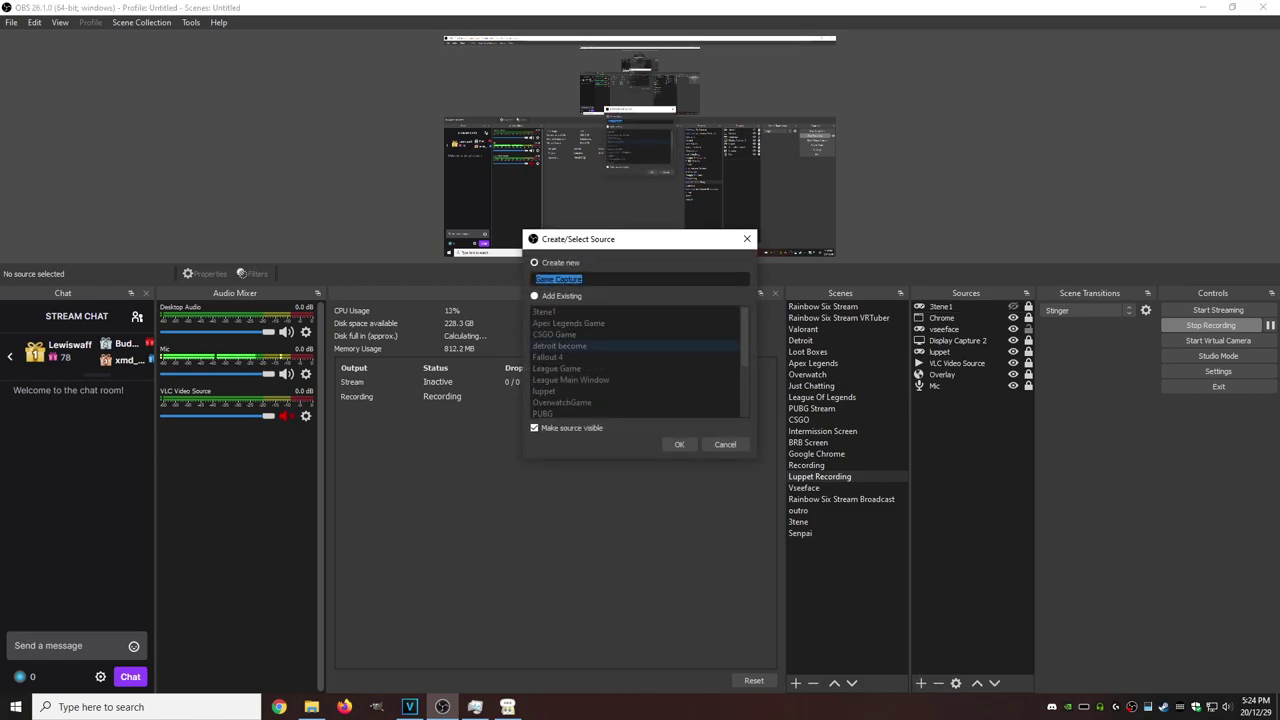
text(wakru)
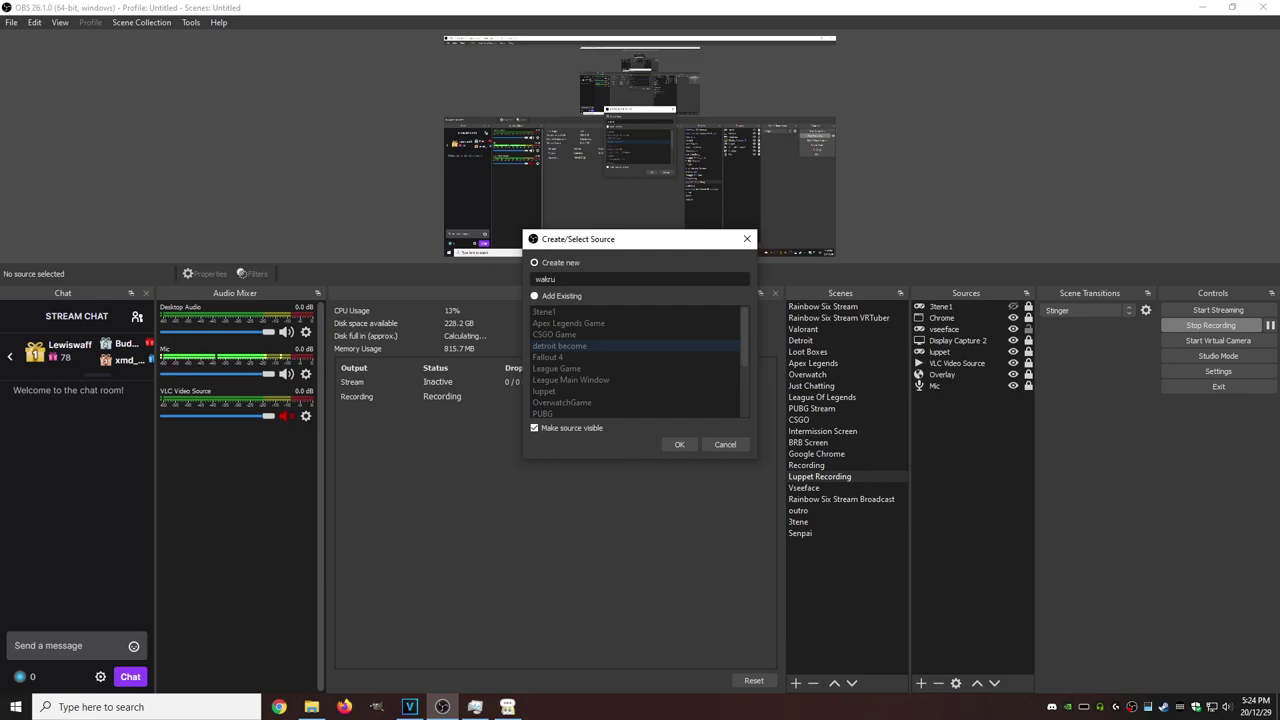
key(Return)
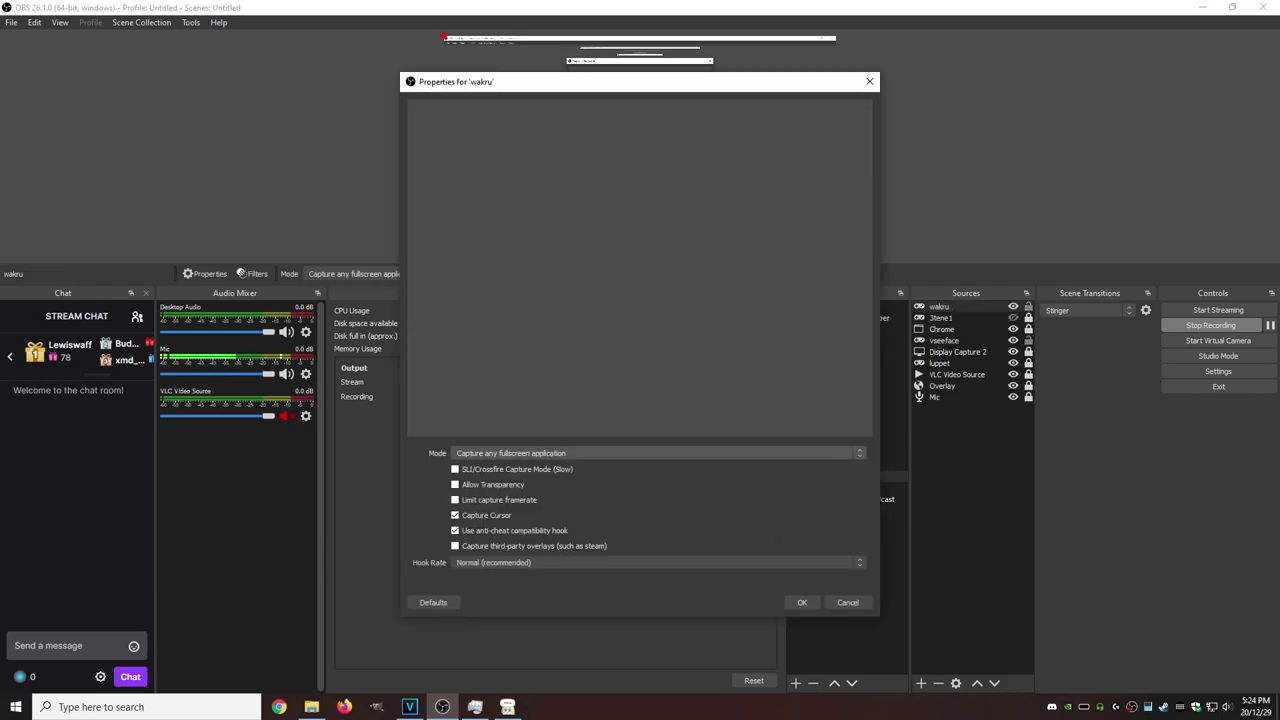
Set the wakru source to capture the specific window wakaru (x64) ver. Beta 1.1.1, and shrink it into the canvas's lower left corner.
click(658, 453)
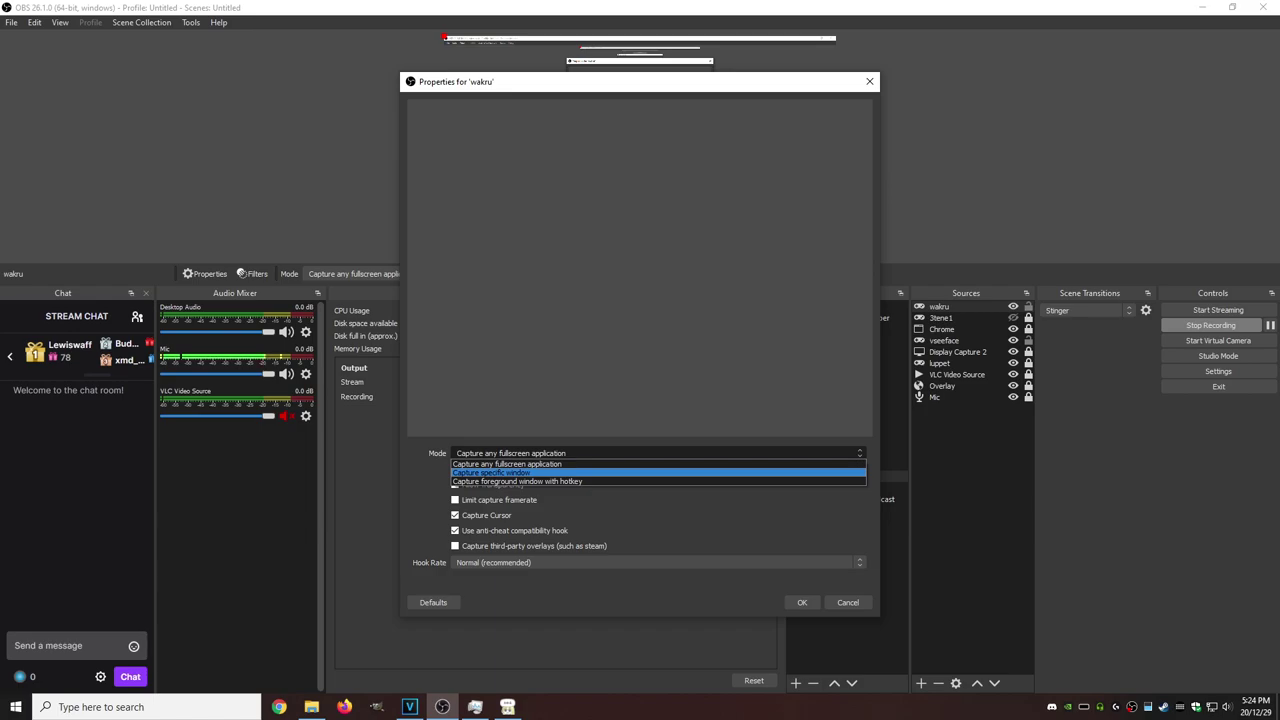
click(510, 472)
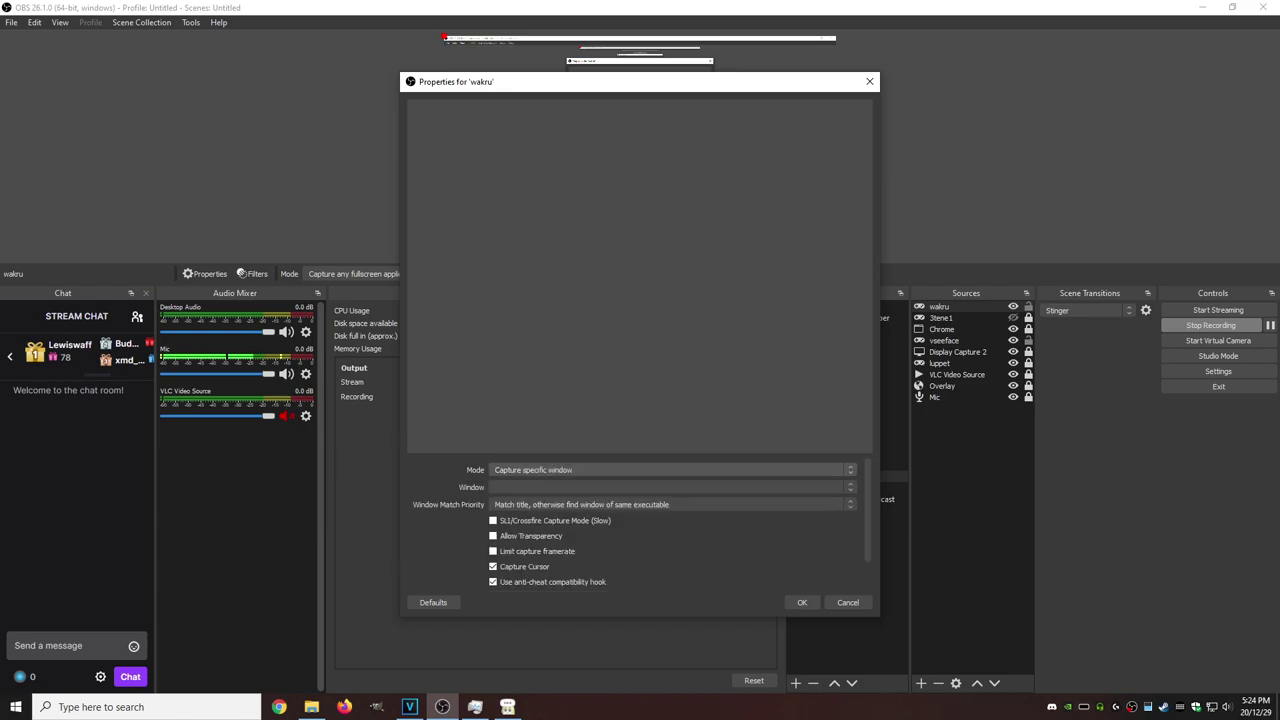
click(640, 487)
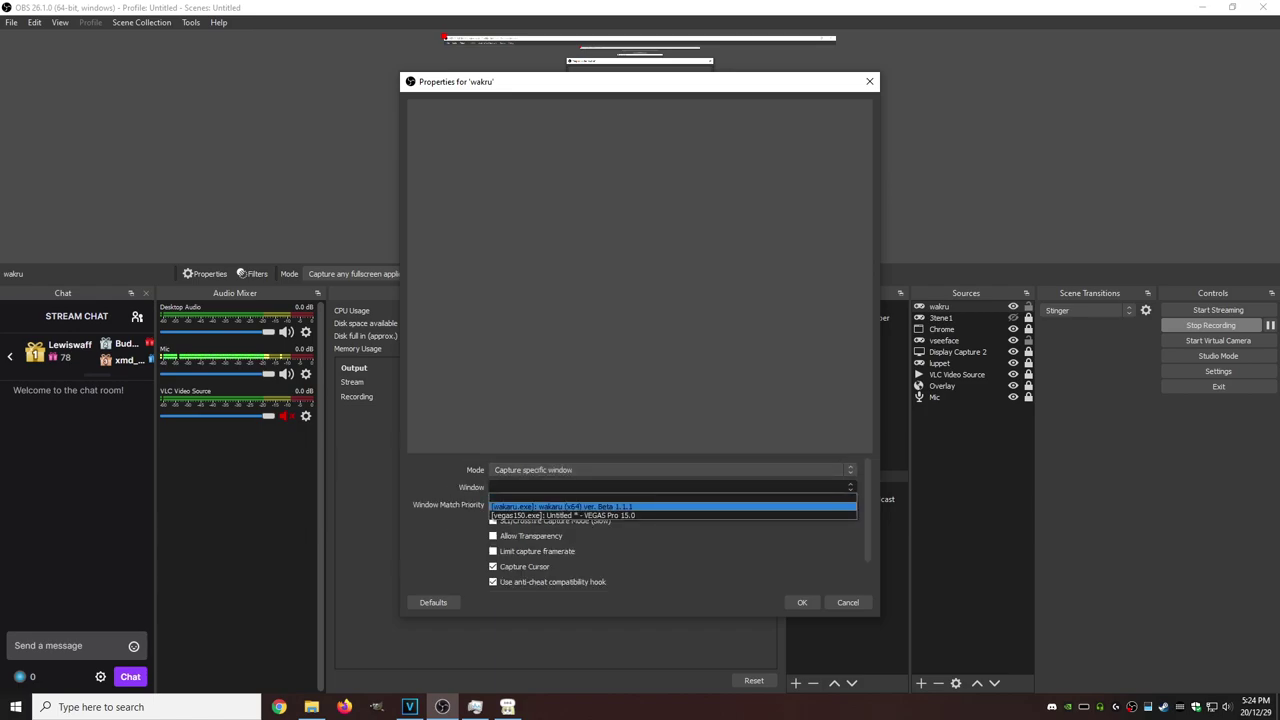
click(600, 506)
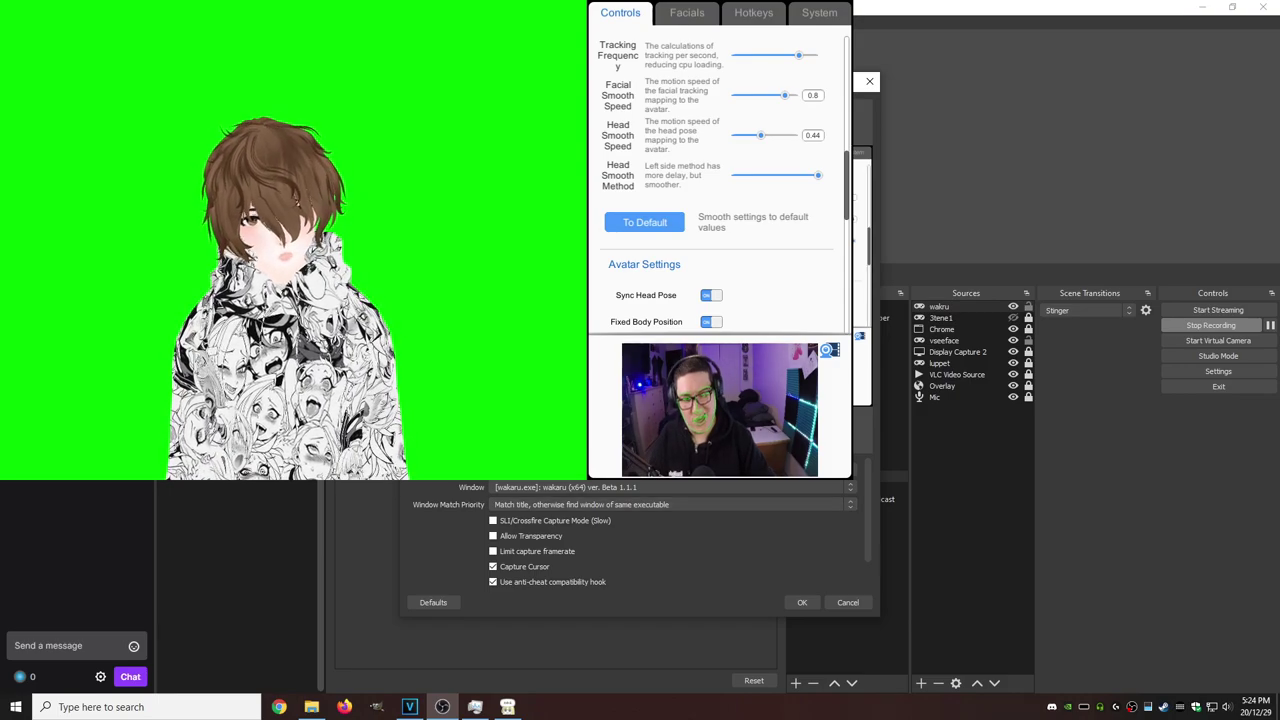
click(802, 602)
drag(705, 37, 591, 101)
drag(537, 138, 537, 215)
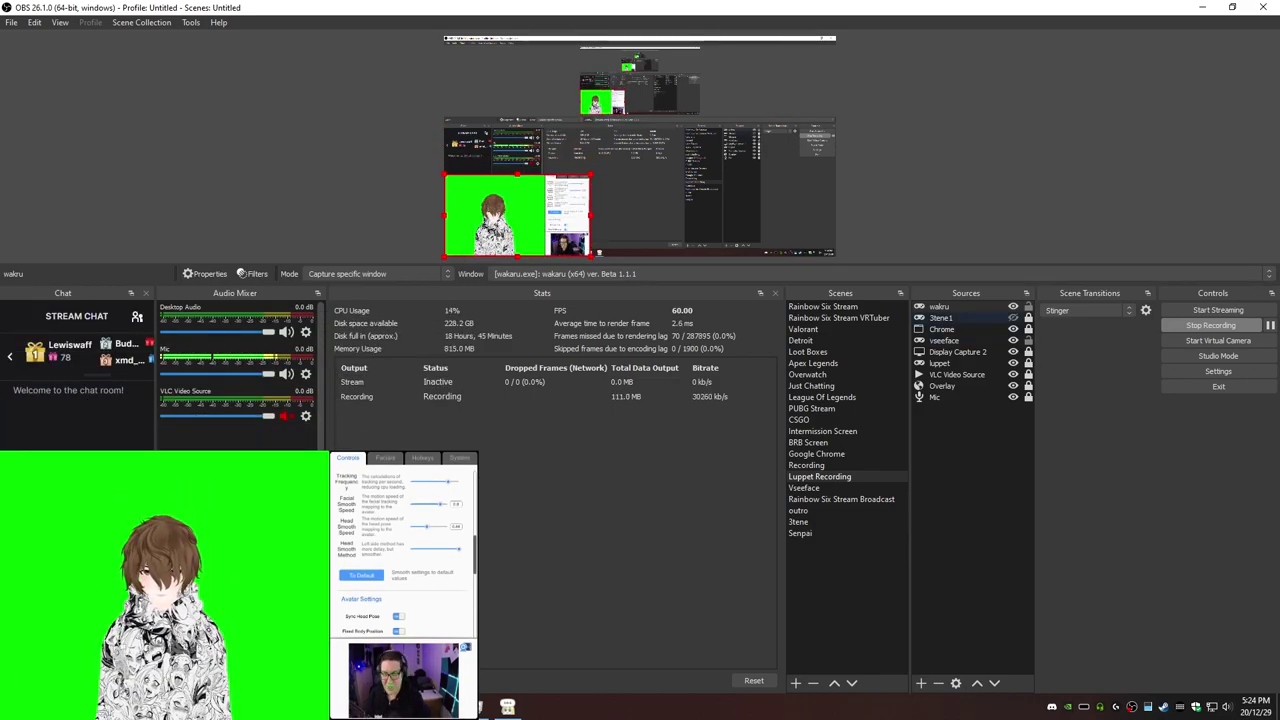
Add a Chroma Key filter with its default name to the wakru source to remove the green background.
right_click(955, 308)
click(977, 630)
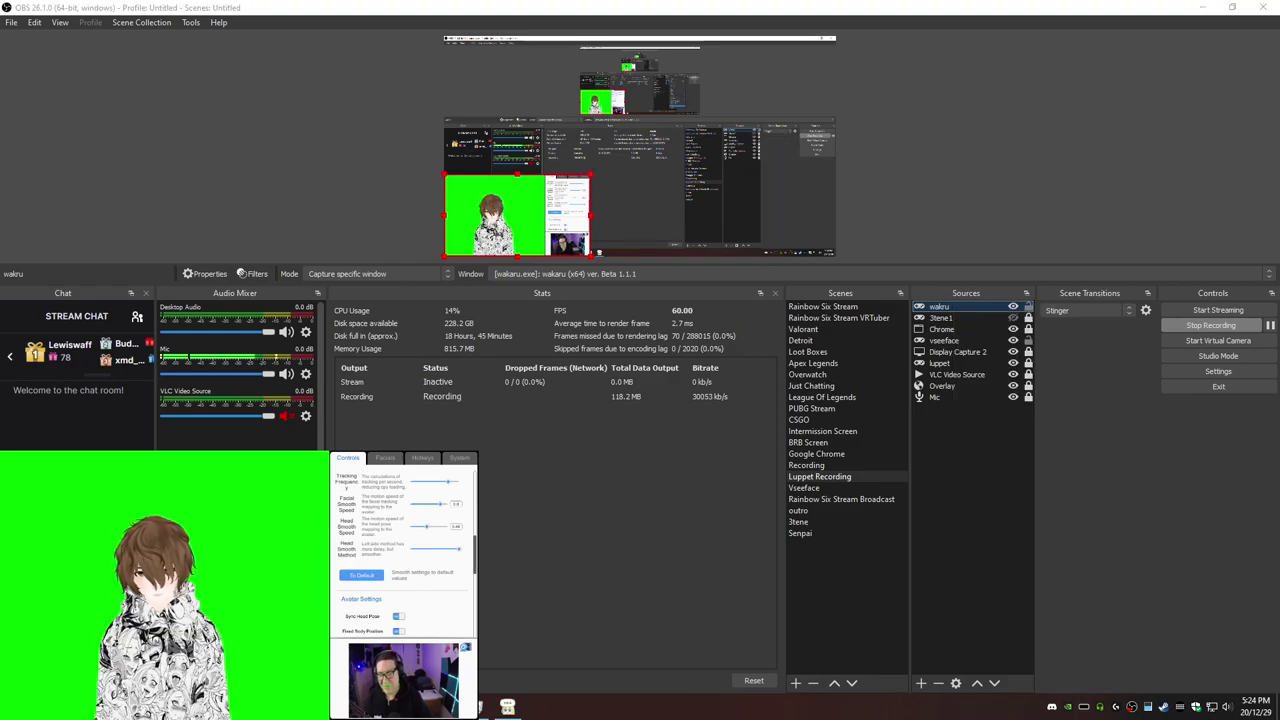
drag(639, 103, 884, 124)
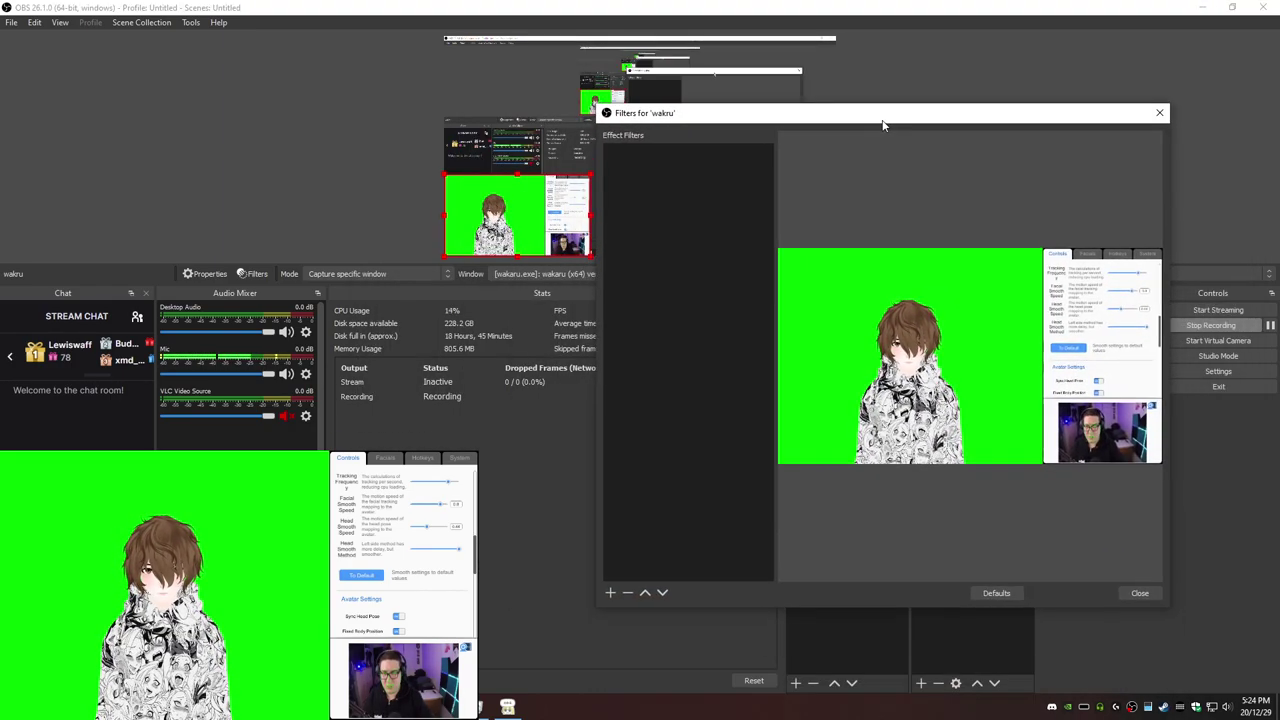
click(610, 592)
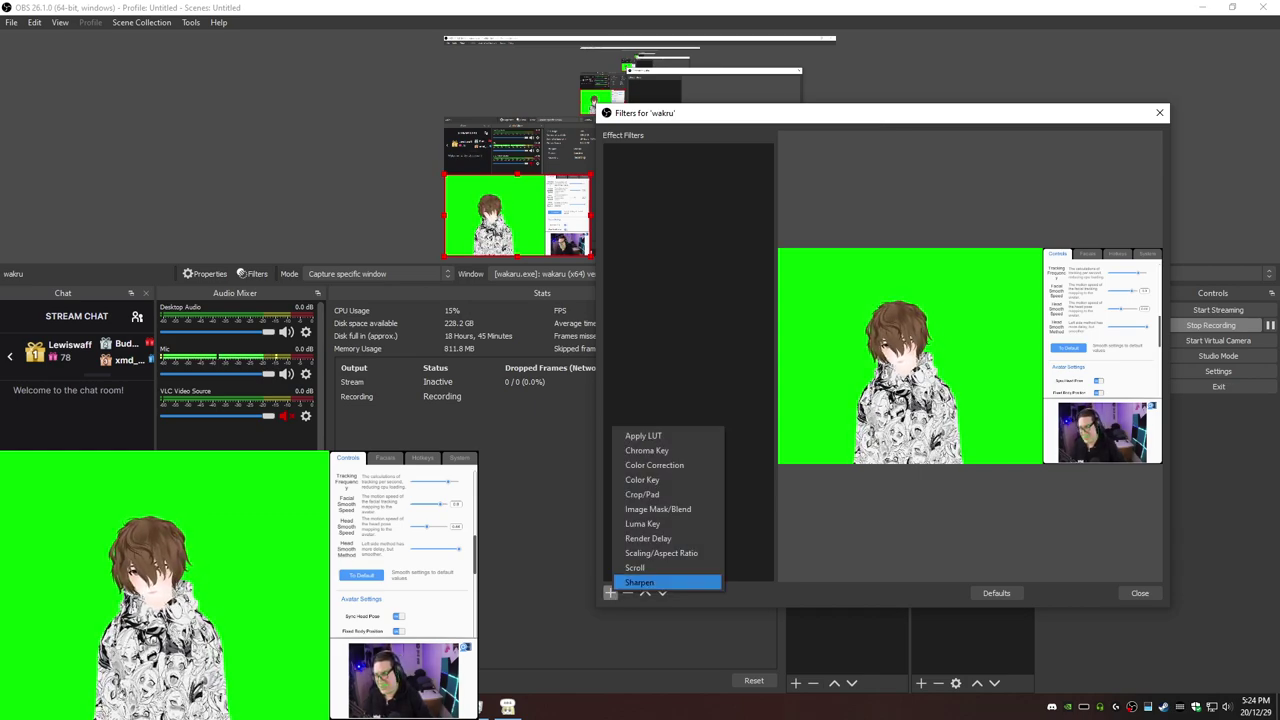
click(647, 451)
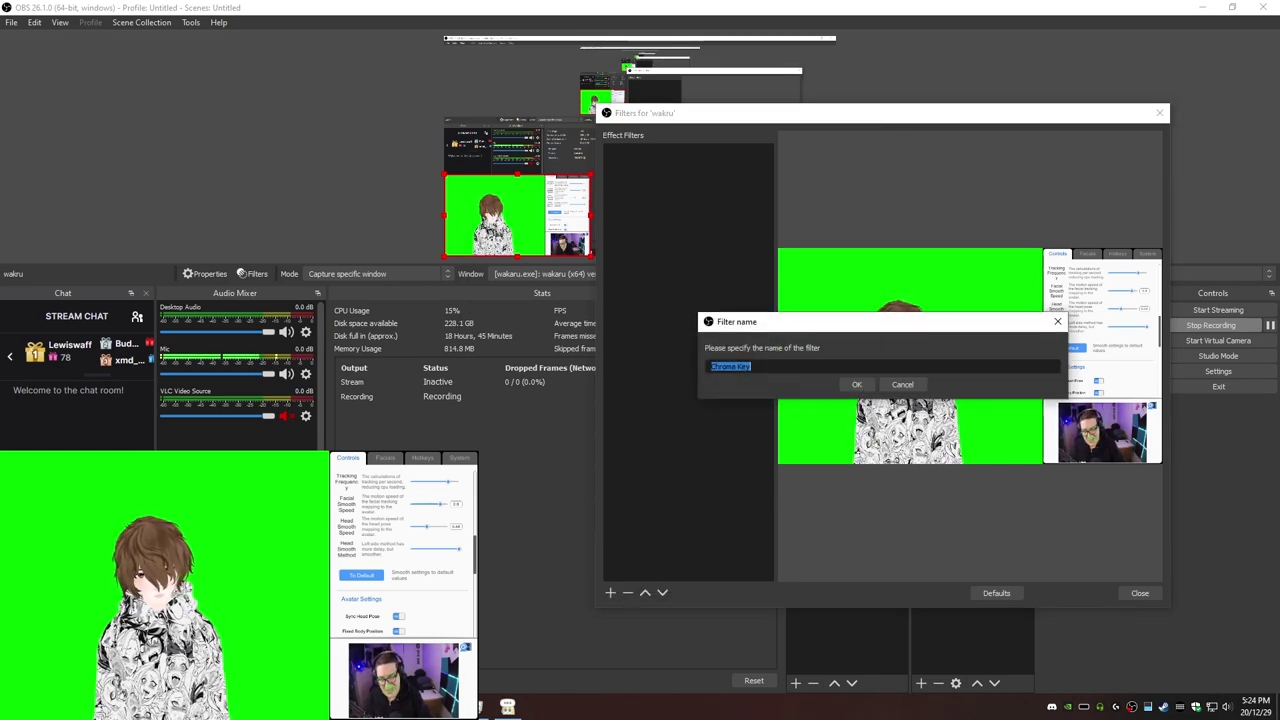
key(Return)
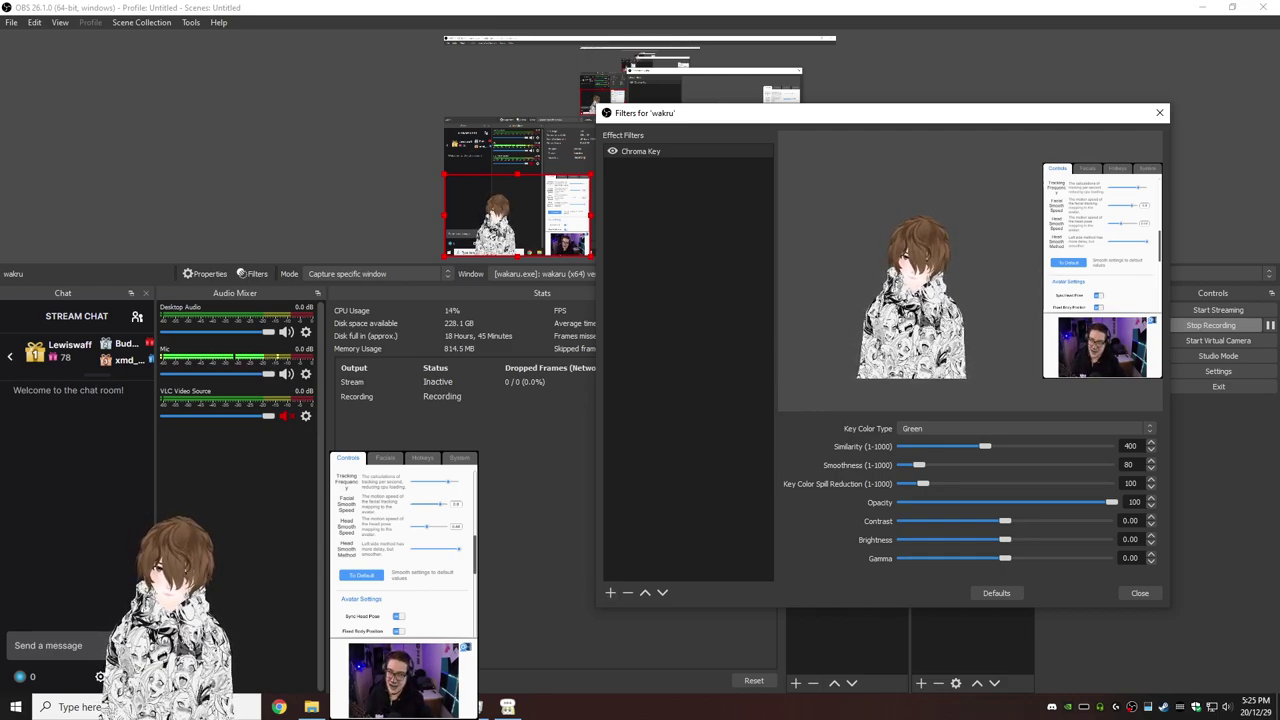
Add a Crop/Pad filter to the wakru source, set its Right crop to 450, and close the filters window.
click(610, 592)
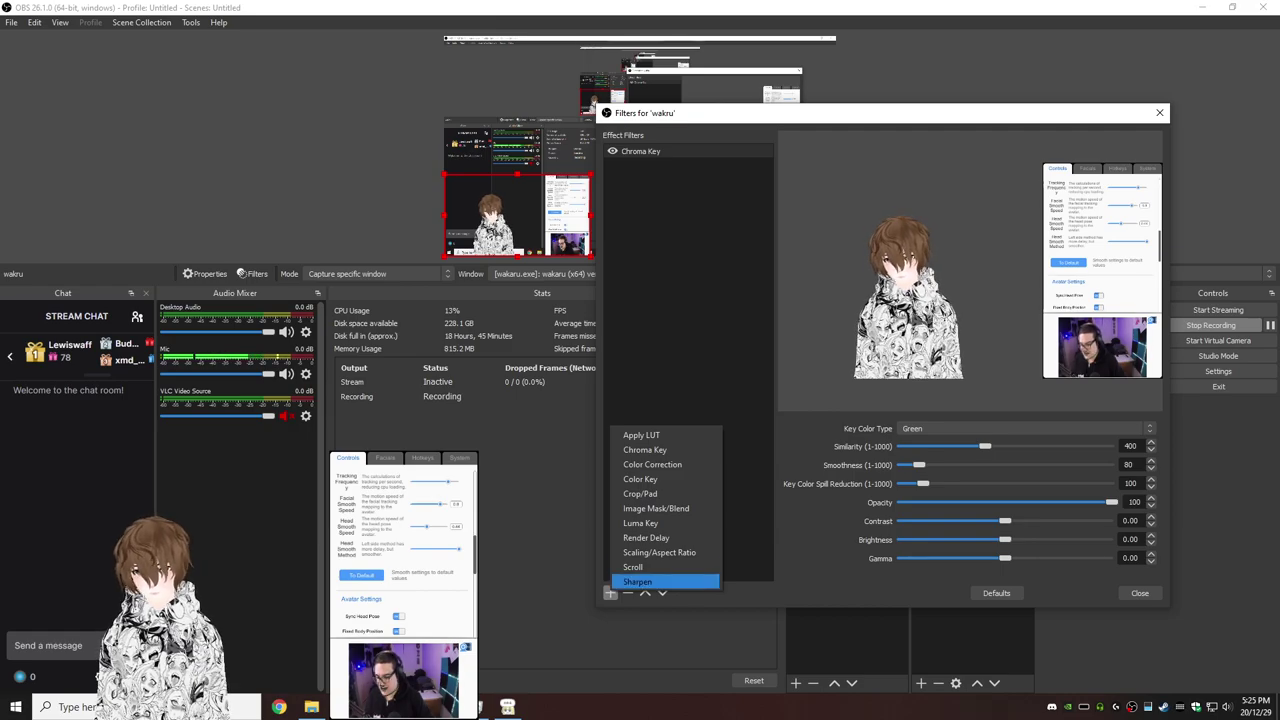
click(641, 494)
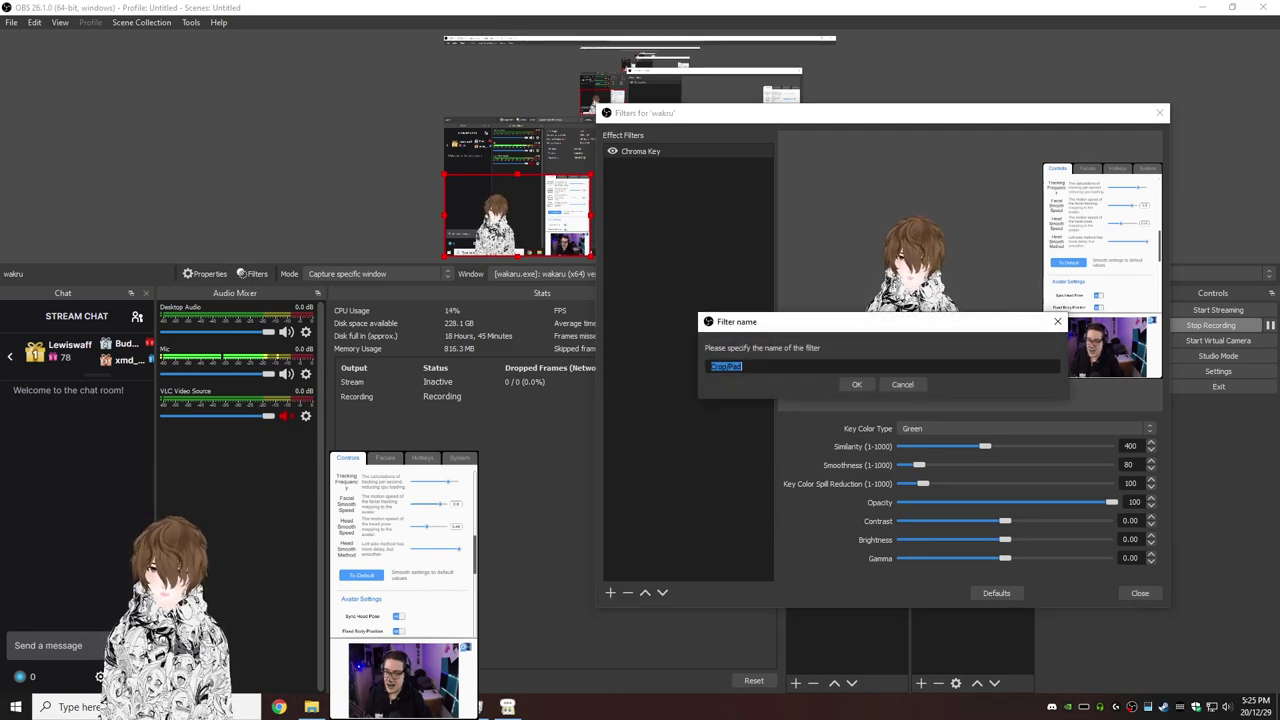
key(Return)
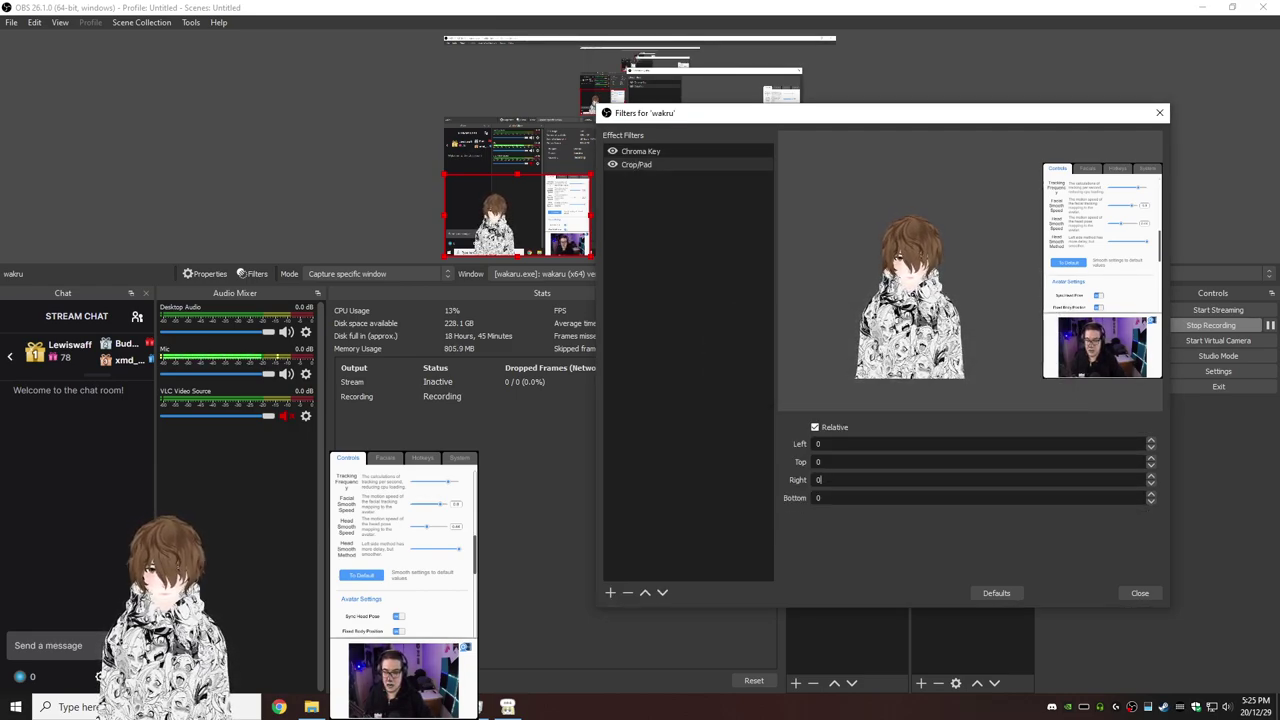
text(450)
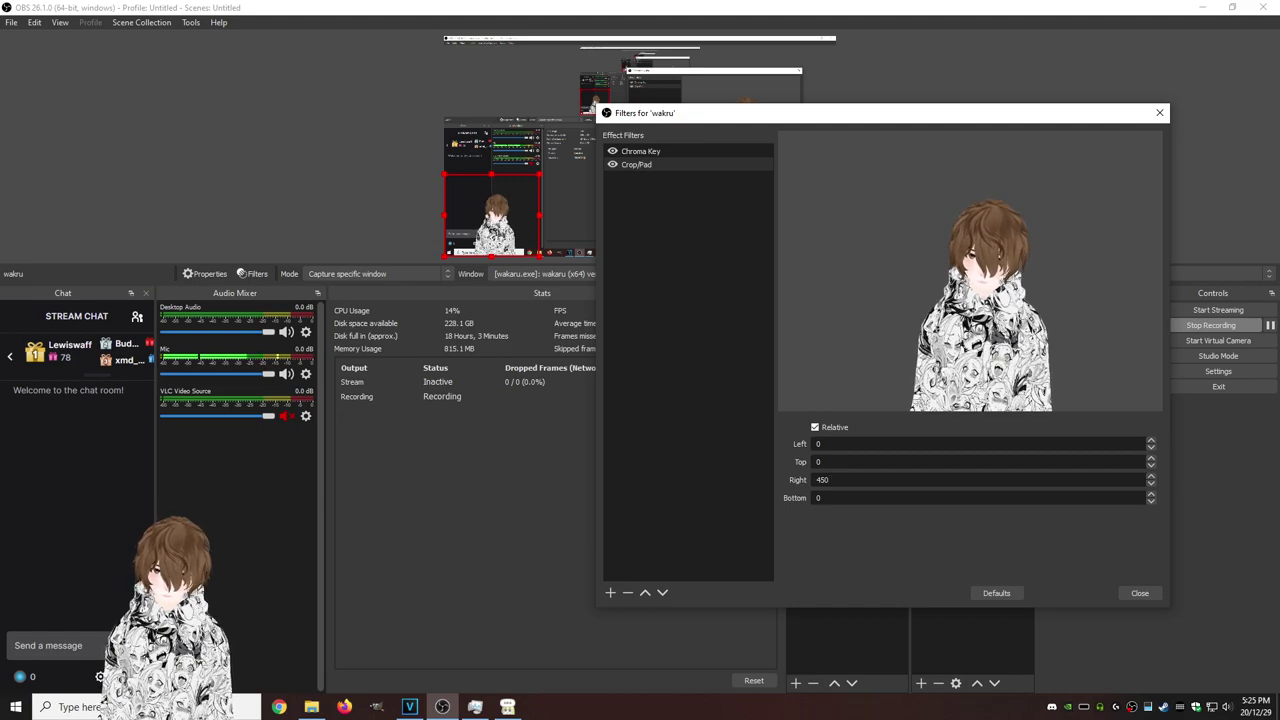
click(1140, 593)
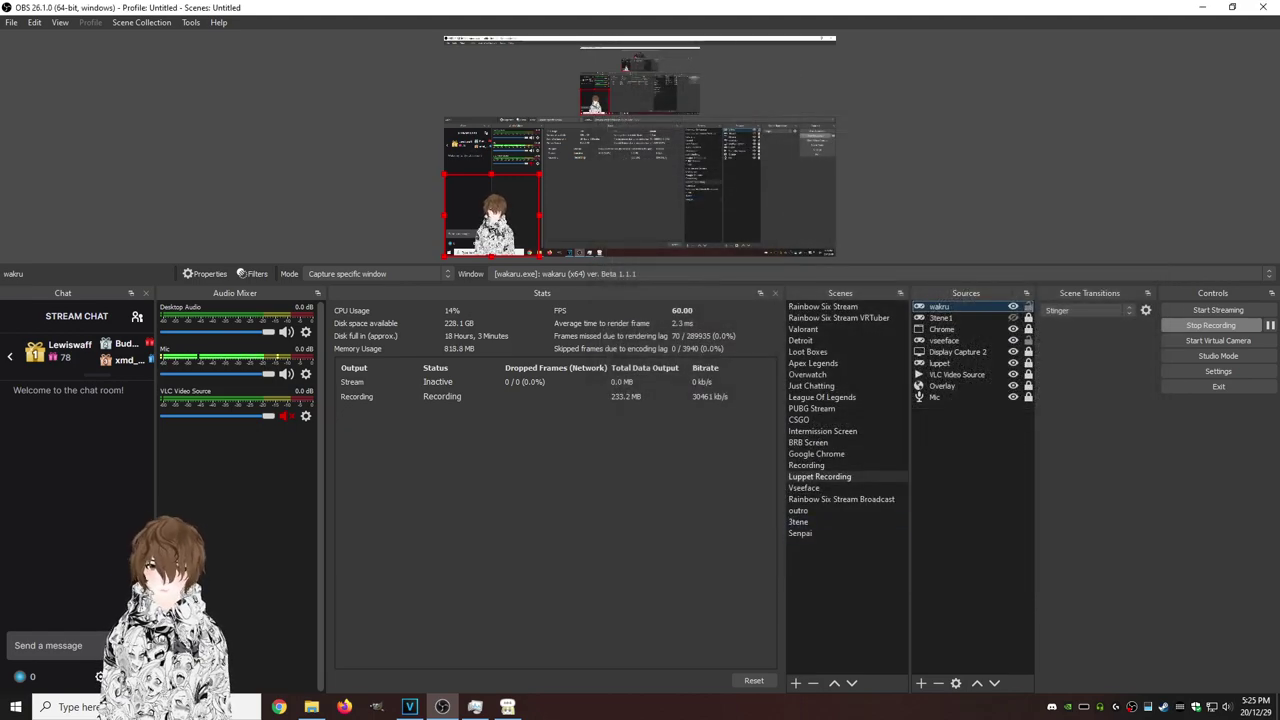